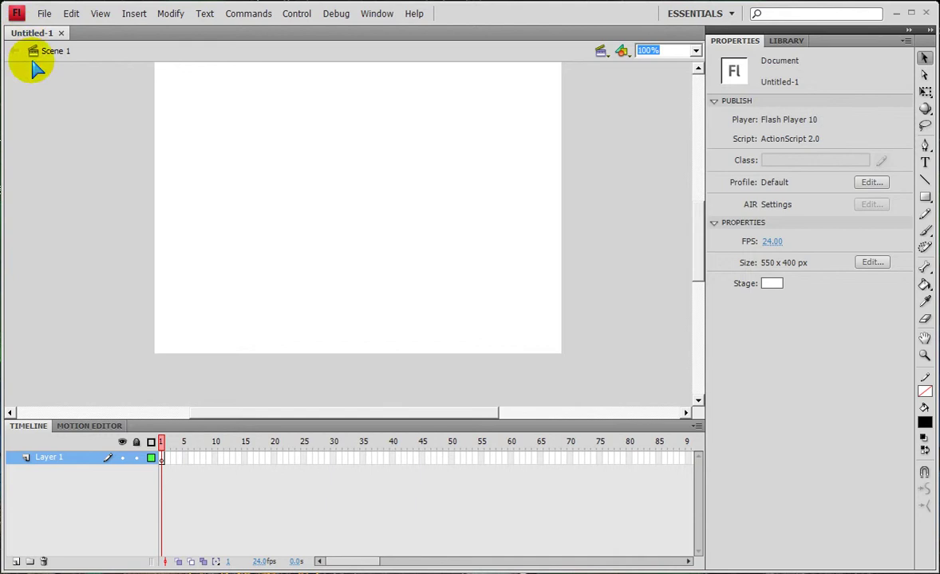
# - Reset the Essentials workspace and switch to the Classic workspace
pyautogui.click(695, 14)
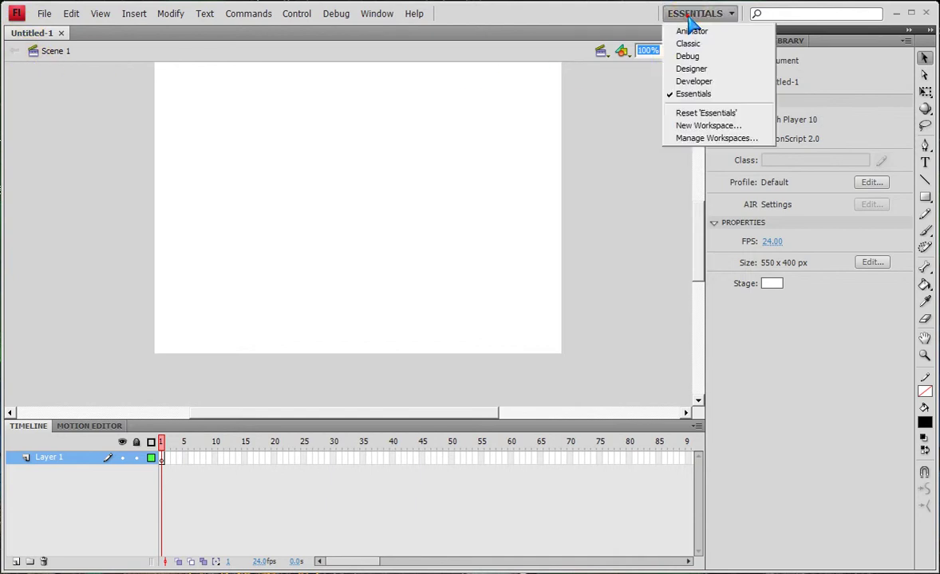
pyautogui.click(702, 113)
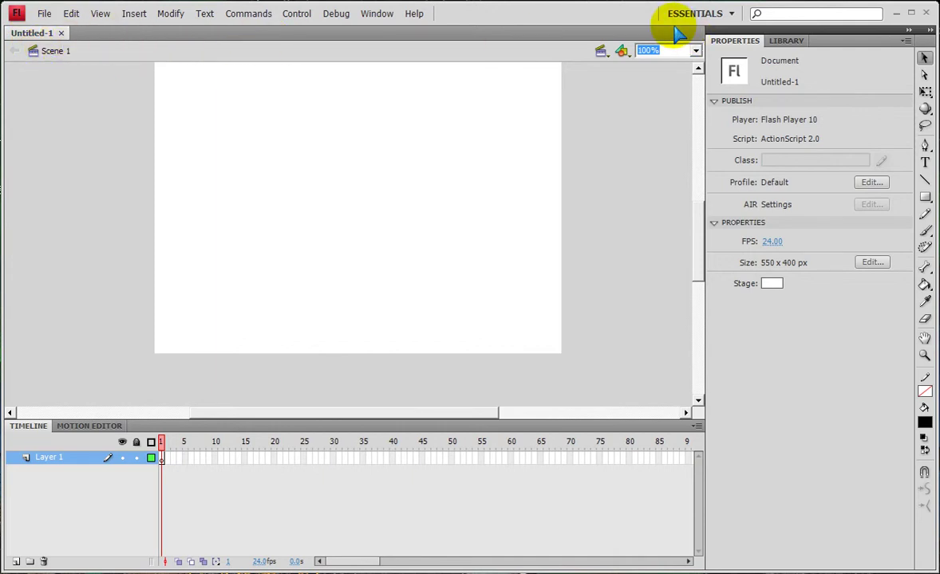
pyautogui.click(694, 13)
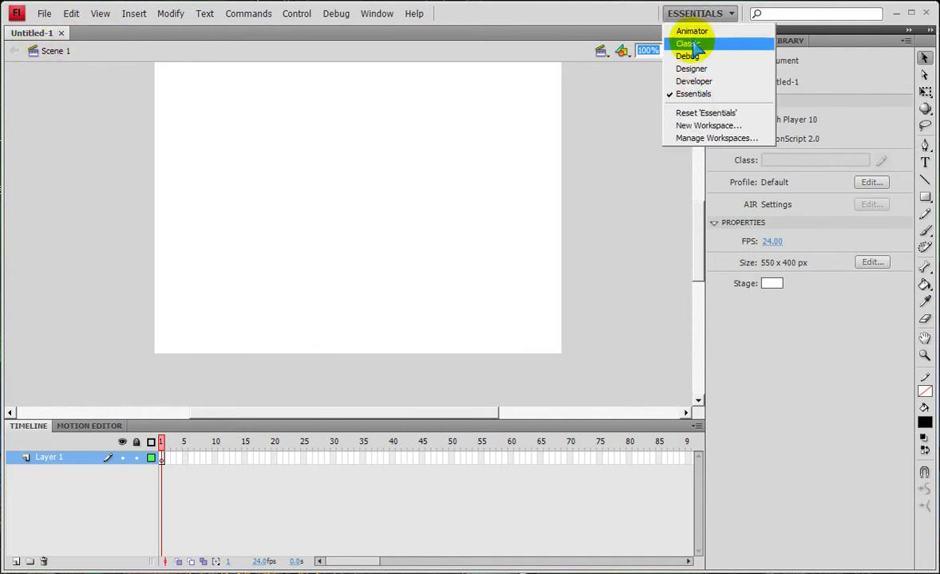
pyautogui.click(677, 43)
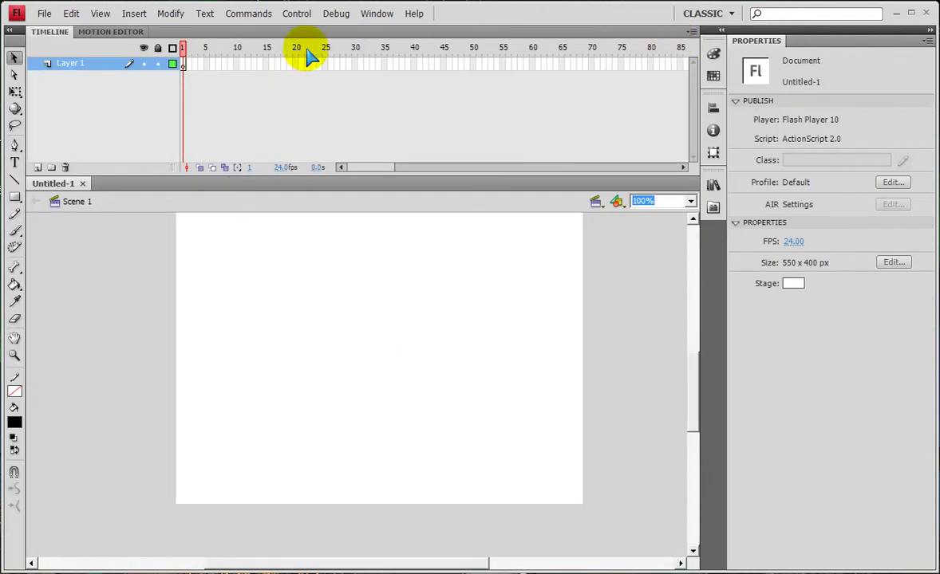
# - Import Grass.jpg and Grasshopper.png from the 제16강 folder into the document's library
pyautogui.click(44, 14)
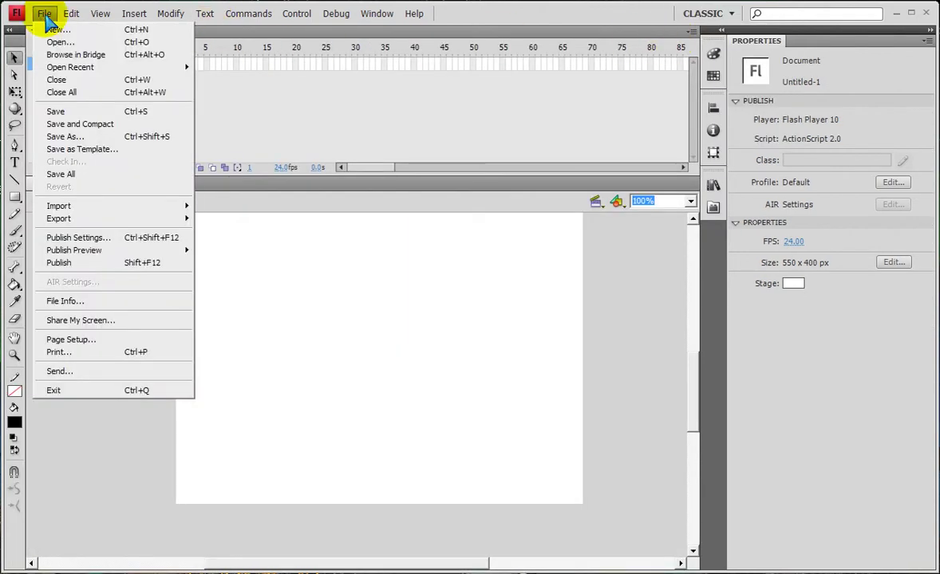
pyautogui.moveTo(80, 204)
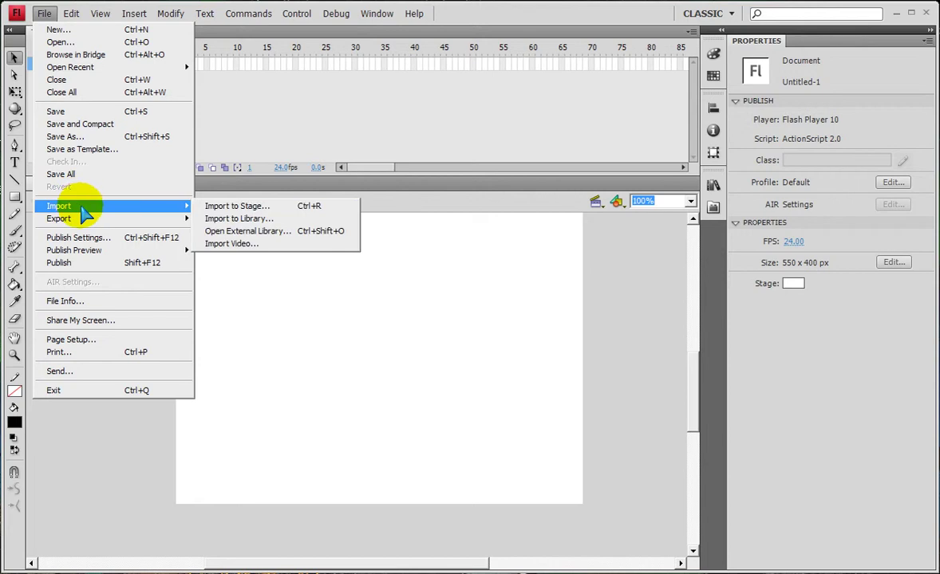
pyautogui.click(233, 226)
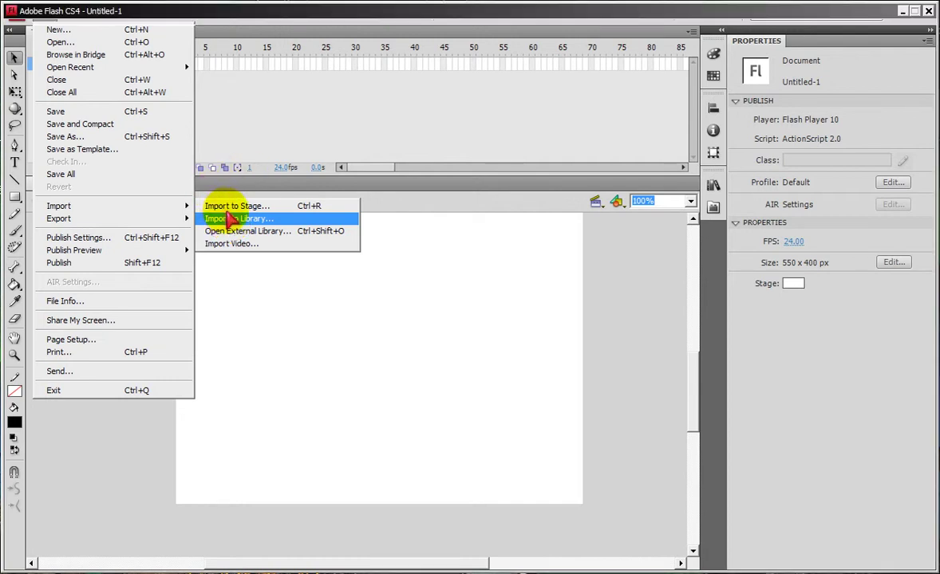
pyautogui.click(232, 221)
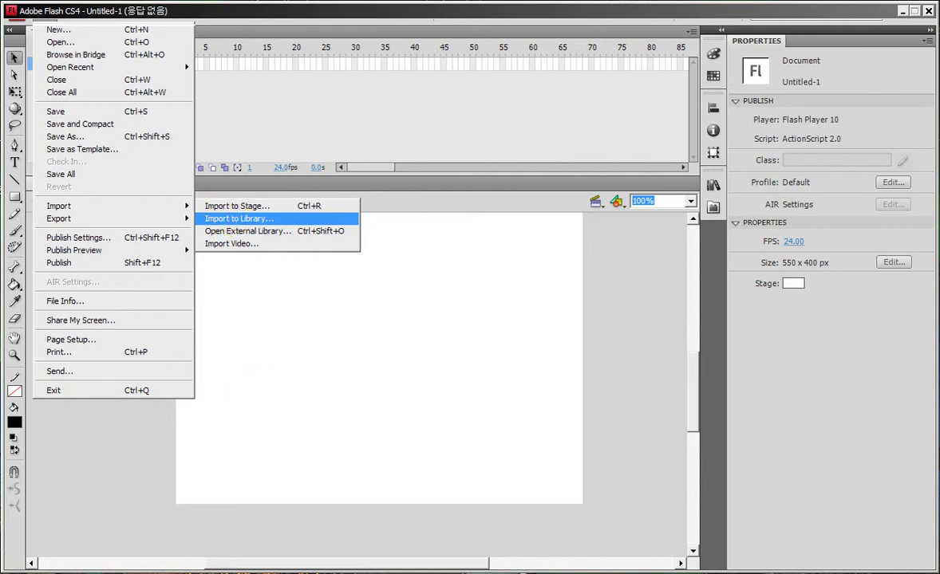
pyautogui.moveTo(565, 423); pyautogui.dragTo(630, 445)
pyautogui.moveTo(403, 303)
pyautogui.mouseDown()
pyautogui.moveTo(549, 367)
pyautogui.moveTo(530, 289)
pyautogui.moveTo(518, 303)
pyautogui.moveTo(525, 298)
pyautogui.mouseUp()
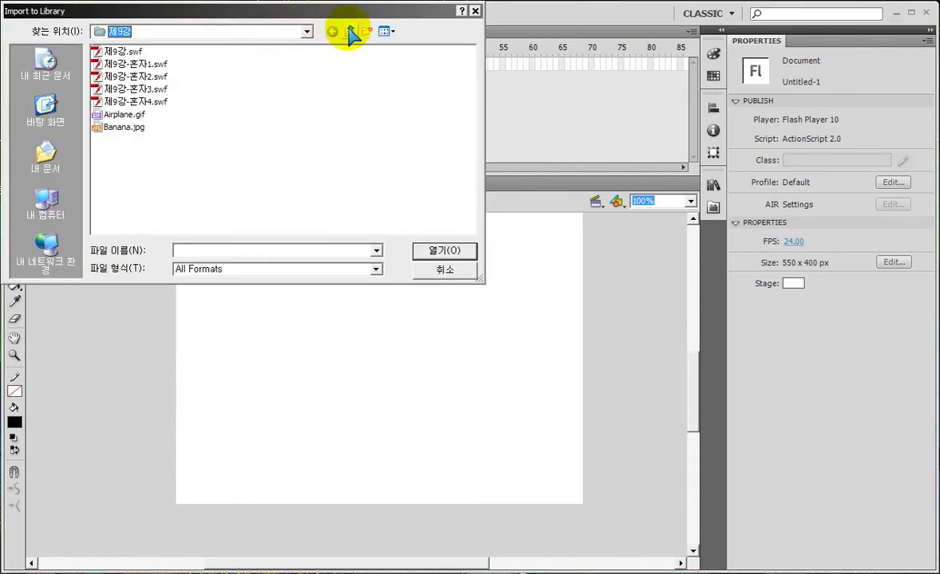
pyautogui.click(348, 31)
pyautogui.click(181, 79)
pyautogui.click(112, 152)
pyautogui.keyDown('ctrl'); pyautogui.click(131, 164); pyautogui.keyUp('ctrl')
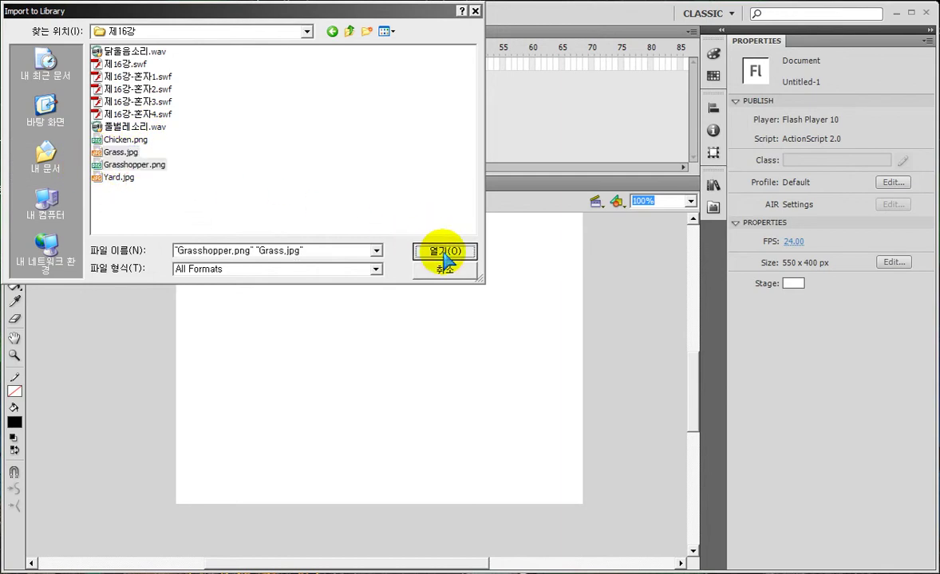
pyautogui.click(442, 252)
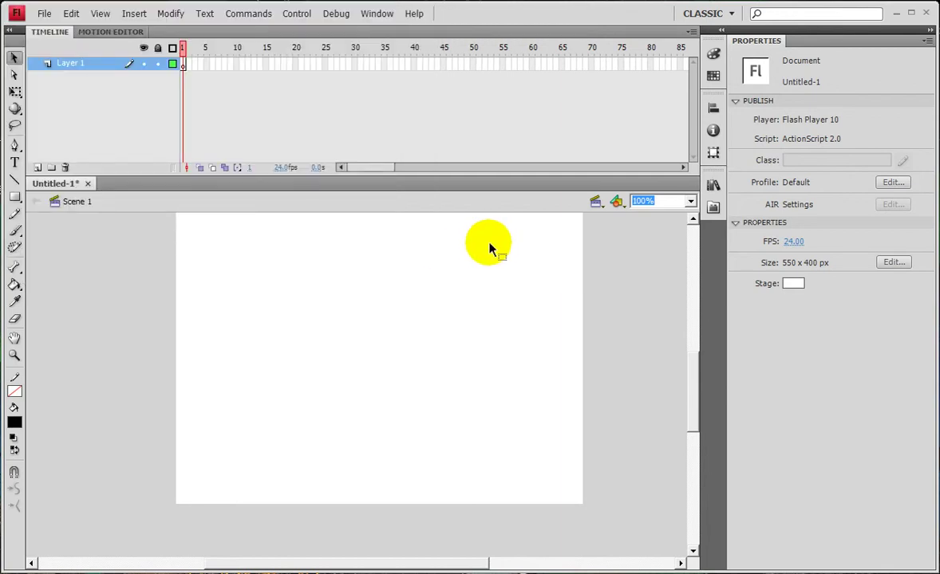
# - Place the Grass.jpg bitmap from the library on the stage in Layer 1
pyautogui.click(713, 185)
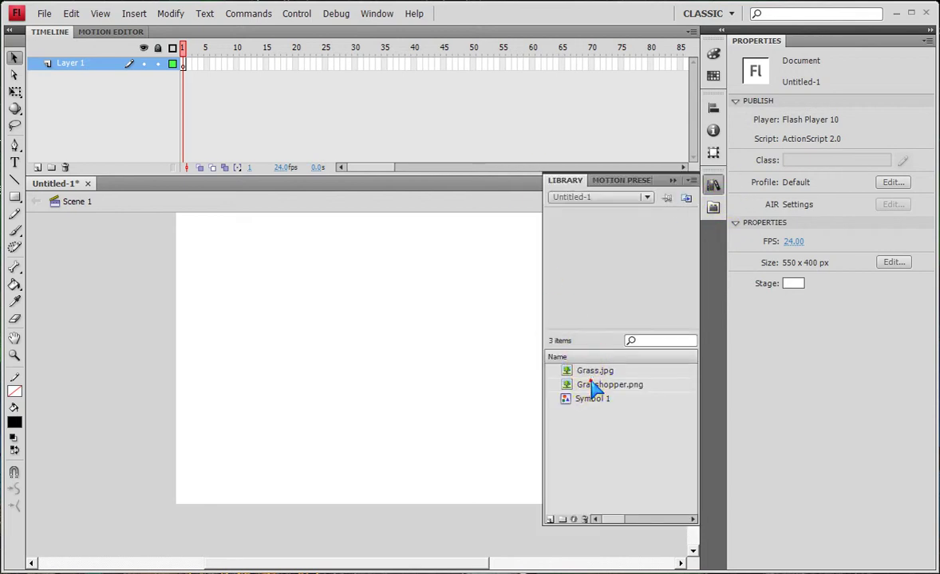
pyautogui.click(592, 385)
pyautogui.moveTo(589, 370); pyautogui.dragTo(399, 371)
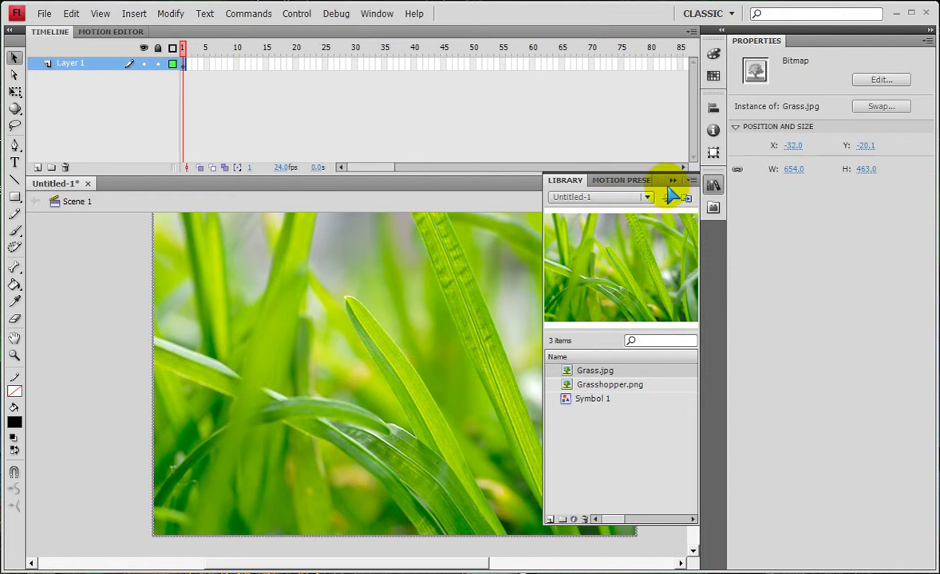
# - Match the grass image to the stage's width and height, align it to the stage's left edge and vertical centre, and lock Layer 1
pyautogui.click(673, 199)
pyautogui.write('25')
pyautogui.press('Return')
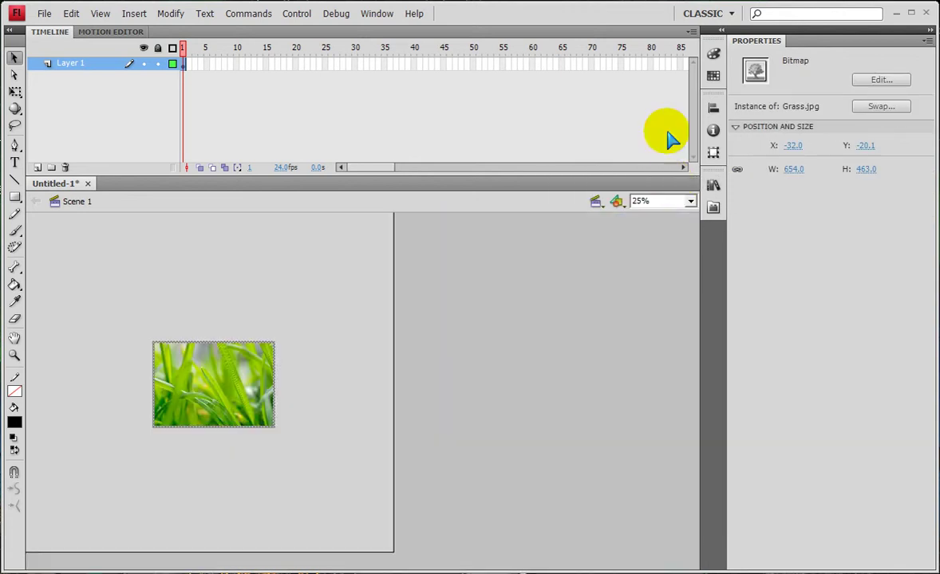
pyautogui.click(713, 152)
pyautogui.click(713, 108)
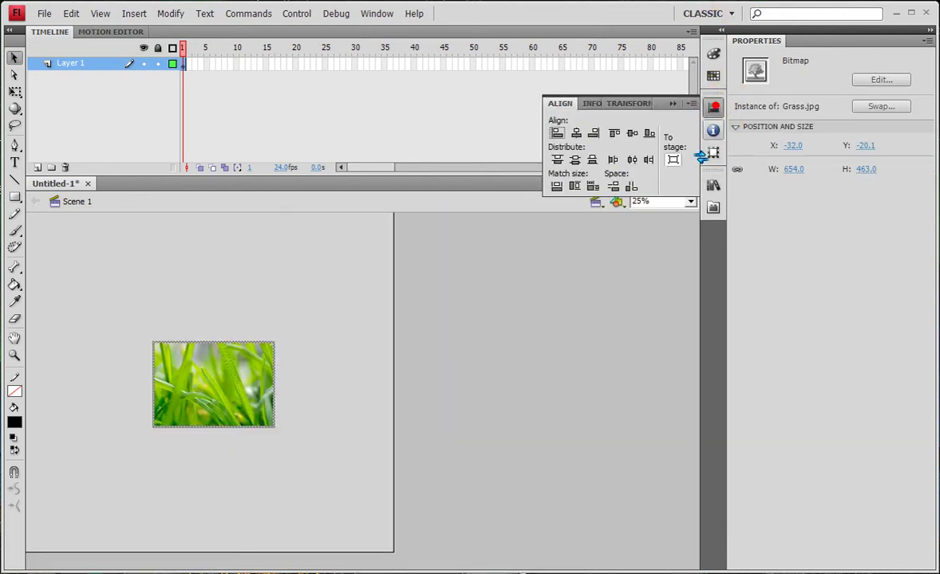
pyautogui.click(592, 187)
pyautogui.click(556, 133)
pyautogui.click(632, 132)
pyautogui.click(158, 64)
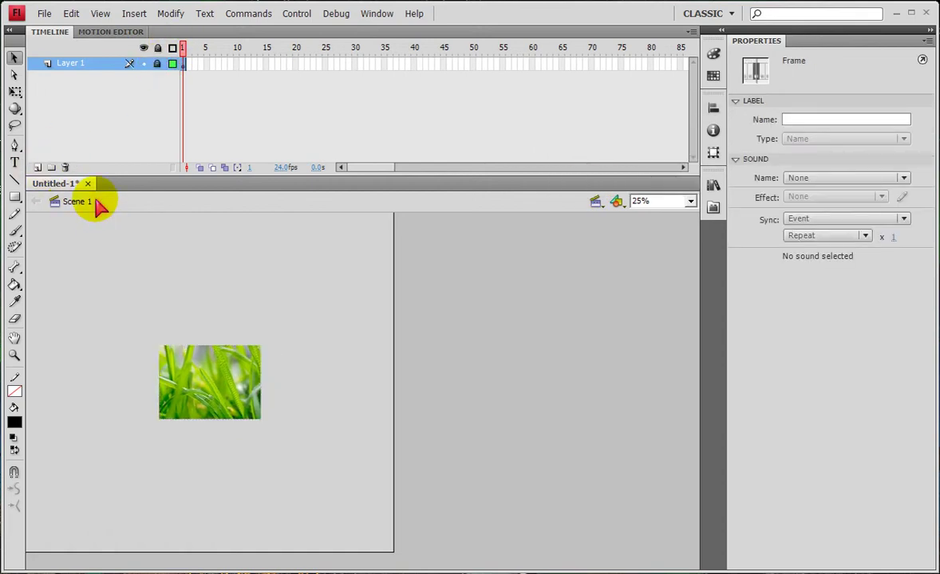
# - Save the document in the 플래시 folder as 플래시학습16일차_모션트윈_사운드
pyautogui.hotkey('ctrl', 's')
pyautogui.moveTo(348, 375); pyautogui.dragTo(577, 378)
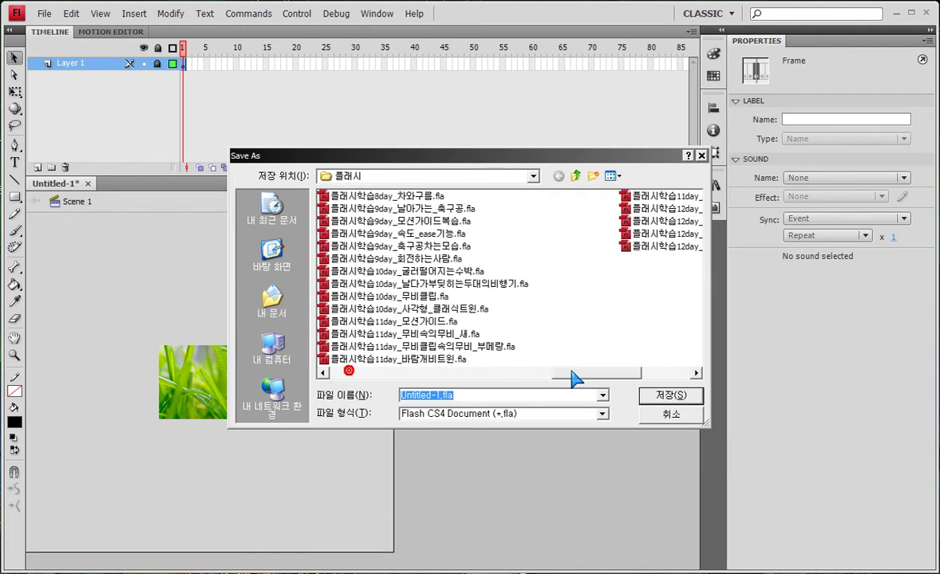
pyautogui.click(663, 246)
pyautogui.click(415, 394)
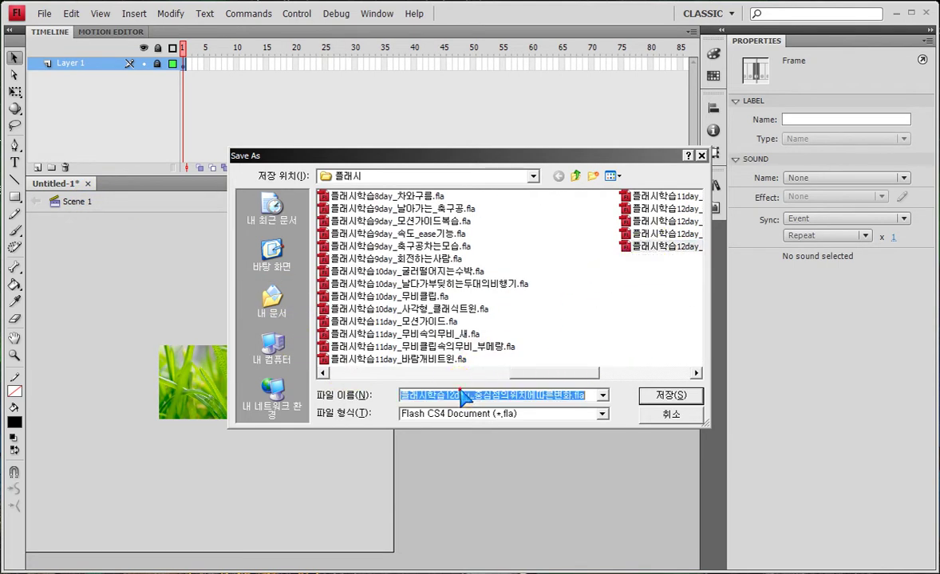
pyautogui.moveTo(449, 394); pyautogui.dragTo(594, 394)
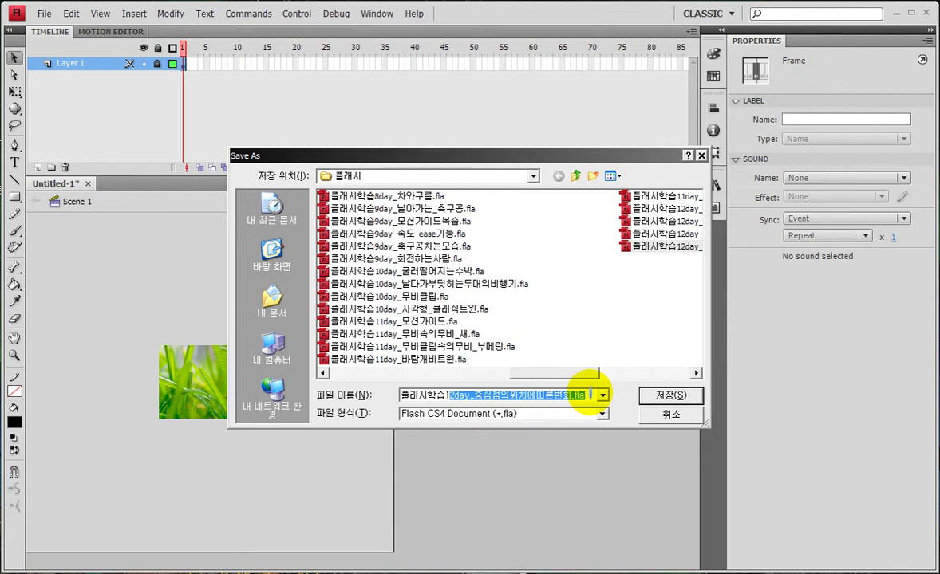
pyautogui.write('6')
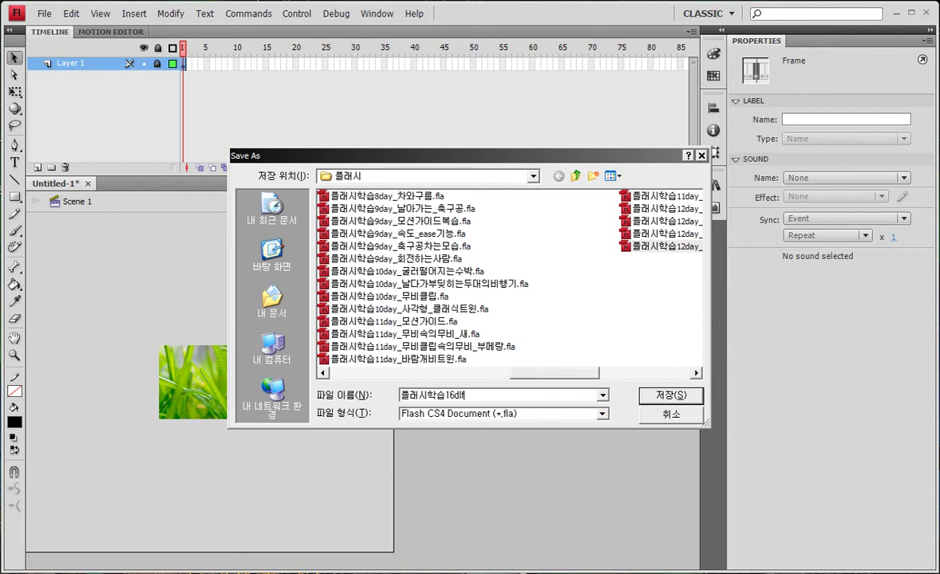
pyautogui.write('일차_')
pyautogui.write('모션트윈')
pyautogui.write('_사운드')
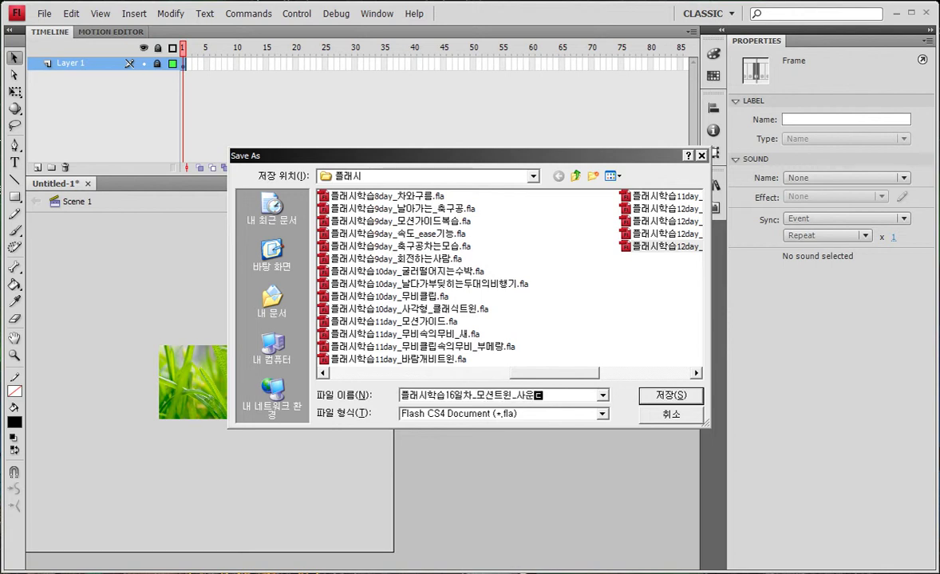
pyautogui.click(667, 400)
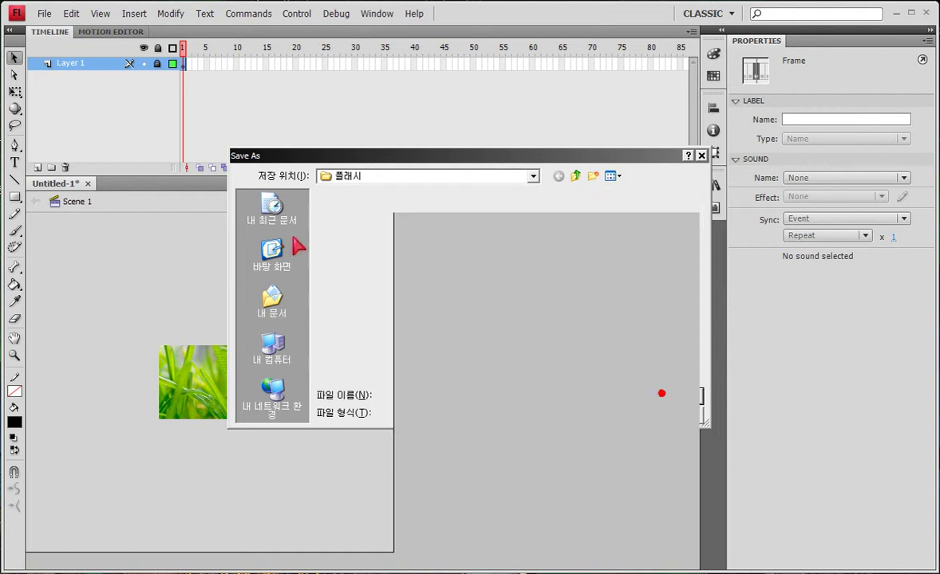
# - Add a new layer above Layer 1 and place the grasshopper graphic Symbol 1 near the middle of the stage
pyautogui.doubleClick(13, 356)
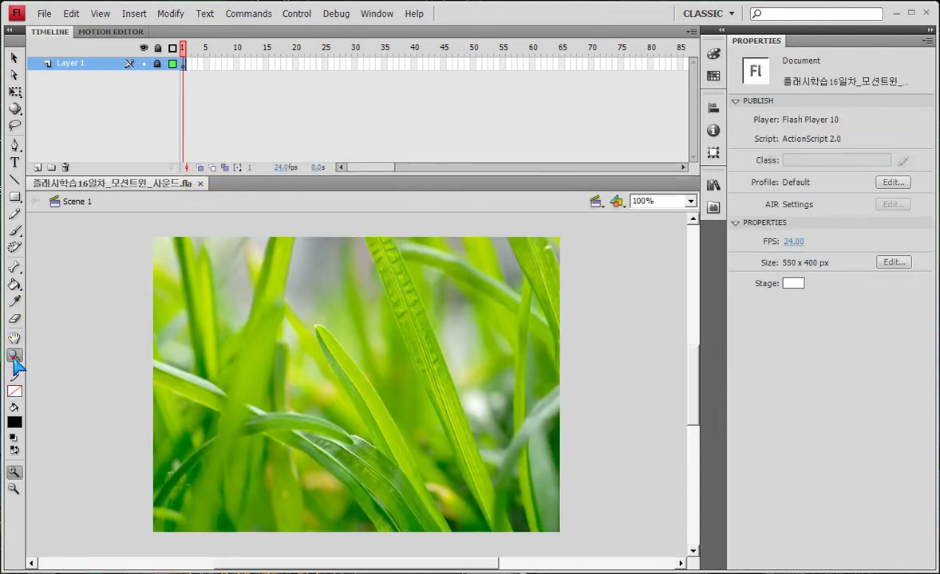
pyautogui.click(37, 168)
pyautogui.click(714, 185)
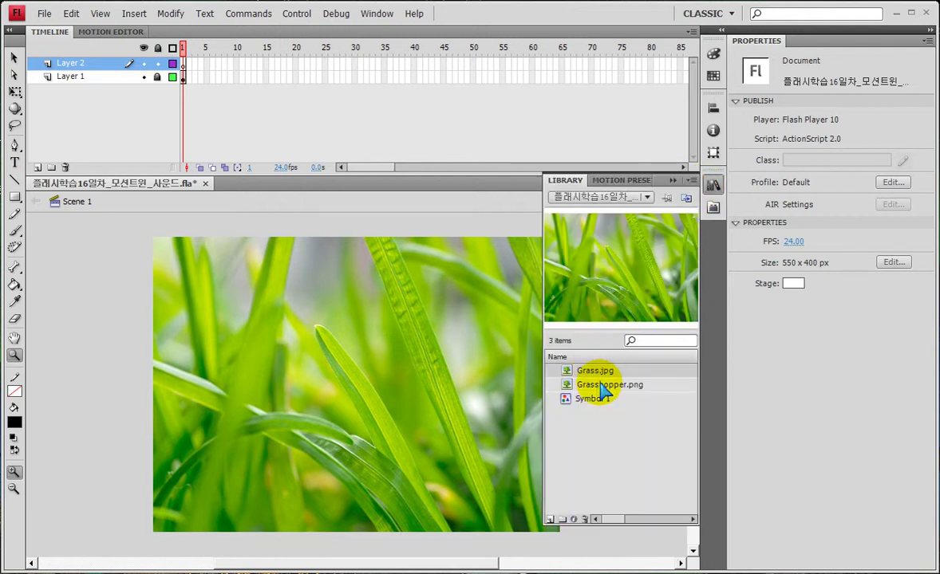
pyautogui.click(603, 384)
pyautogui.click(587, 397)
pyautogui.click(590, 386)
pyautogui.click(584, 398)
pyautogui.moveTo(621, 279); pyautogui.dragTo(345, 375)
pyautogui.click(672, 181)
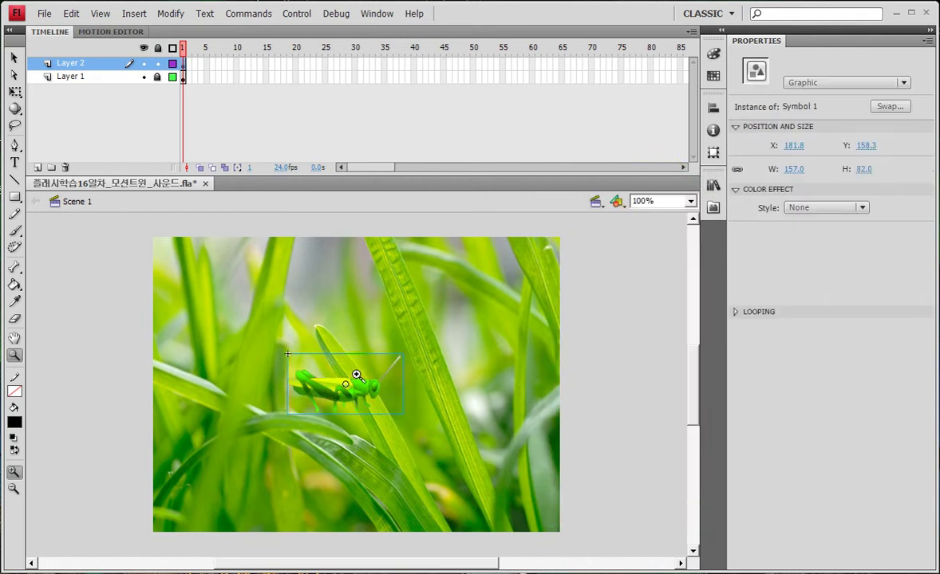
# - Move the grasshopper just outside the stage's left edge, to about X -162, Y 70
pyautogui.click(13, 58)
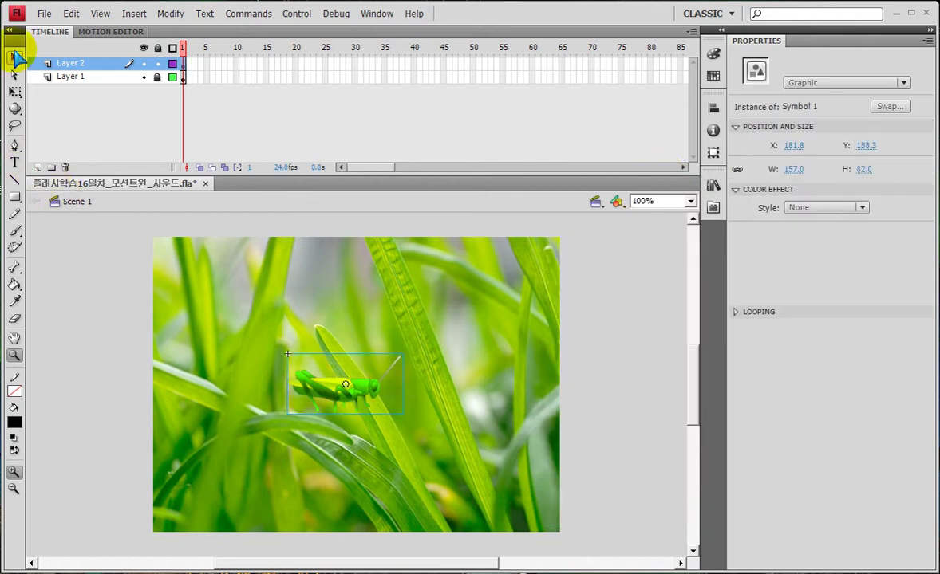
pyautogui.click(644, 201)
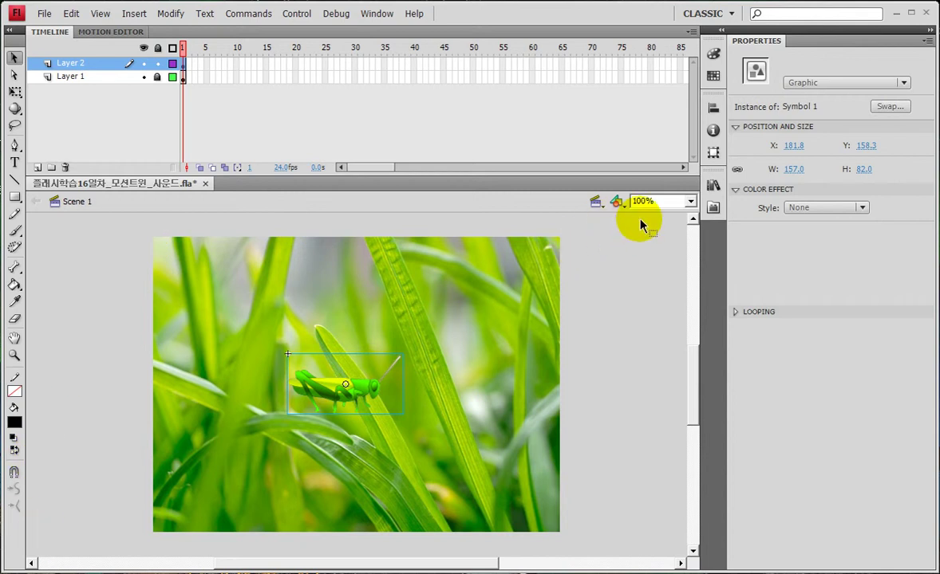
pyautogui.write('75')
pyautogui.press('Return')
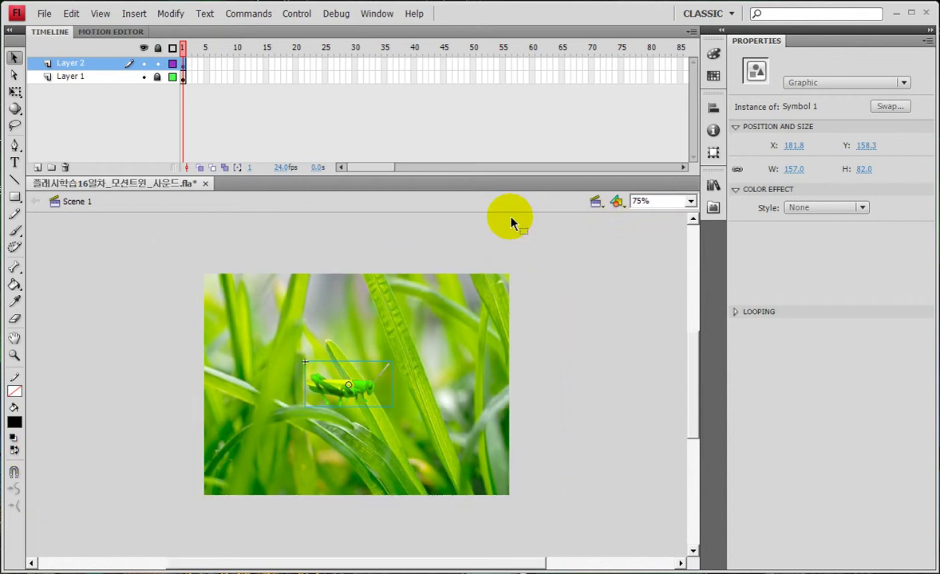
pyautogui.moveTo(381, 382); pyautogui.dragTo(178, 400)
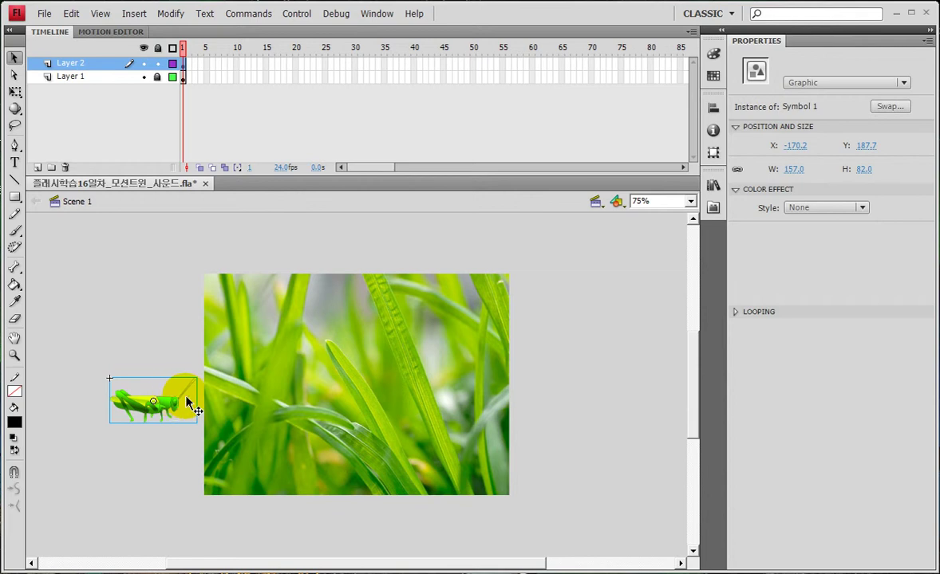
pyautogui.moveTo(175, 401); pyautogui.dragTo(199, 308)
# - Rotate the grasshopper slightly clockwise so its head tilts down, and shift it right to about X -149, Y 62
pyautogui.click(14, 92)
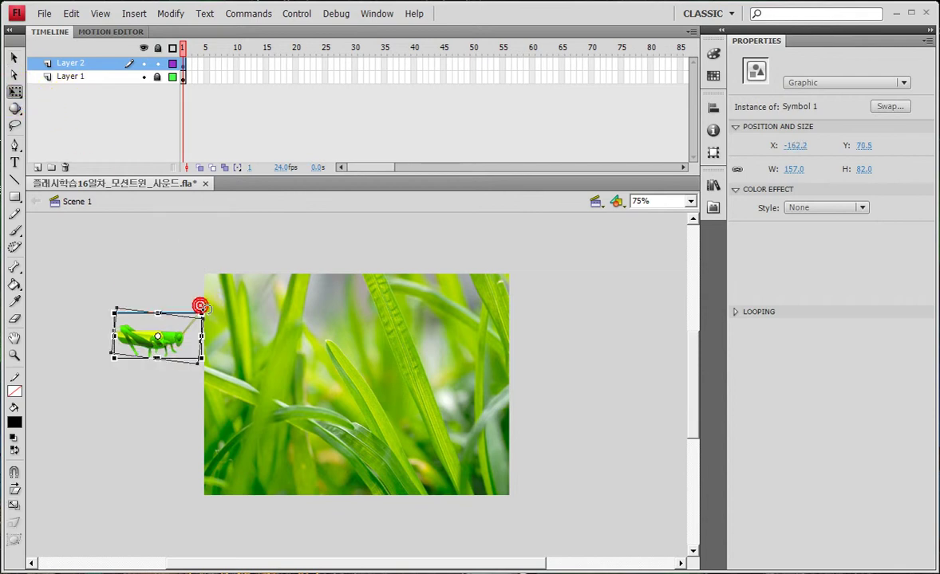
pyautogui.click(17, 57)
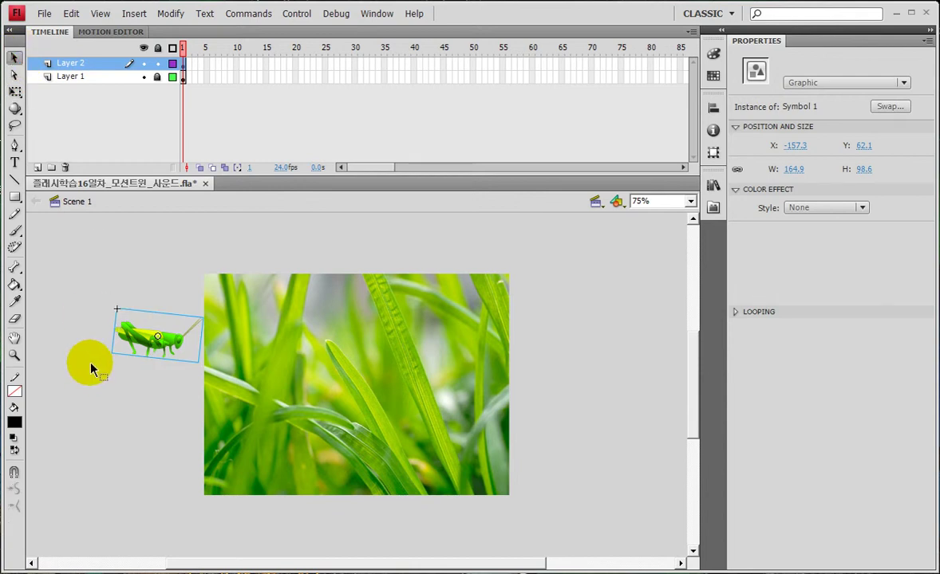
pyautogui.moveTo(185, 348); pyautogui.dragTo(190, 348)
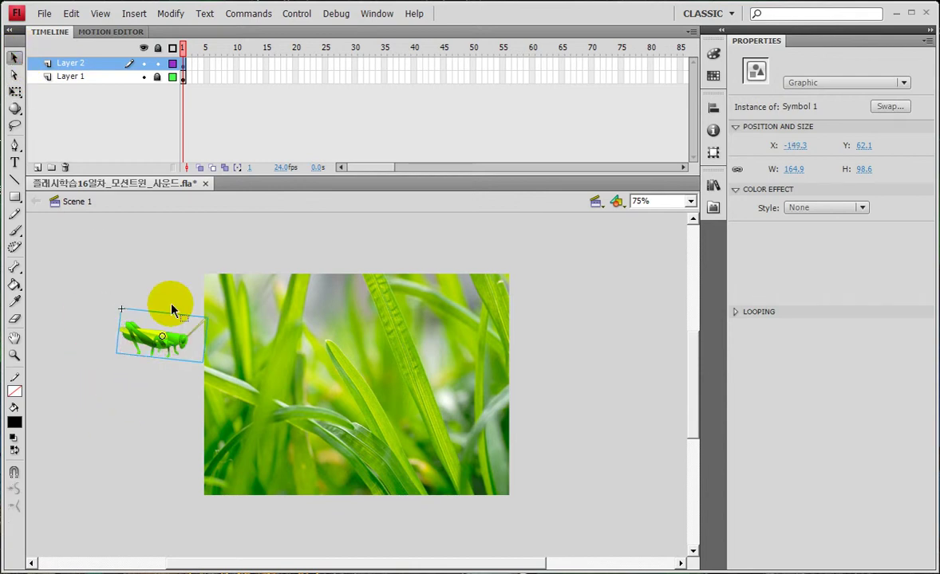
pyautogui.rightClick(184, 69)
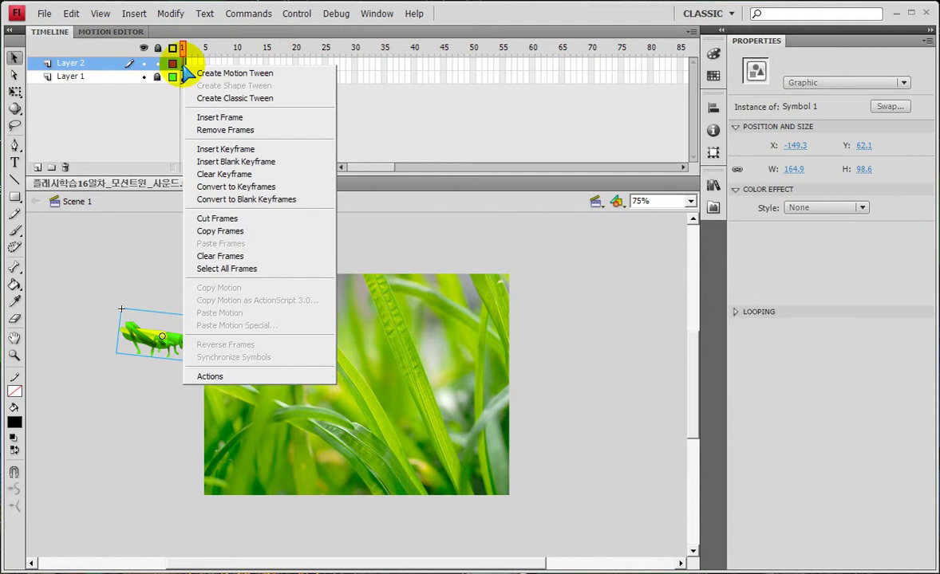
pyautogui.click(99, 140)
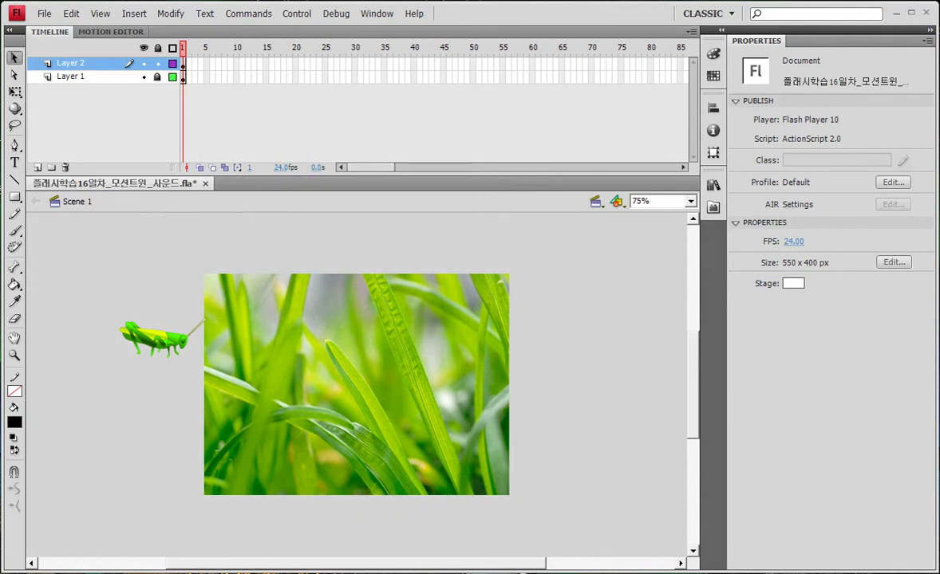
pyautogui.click(190, 72)
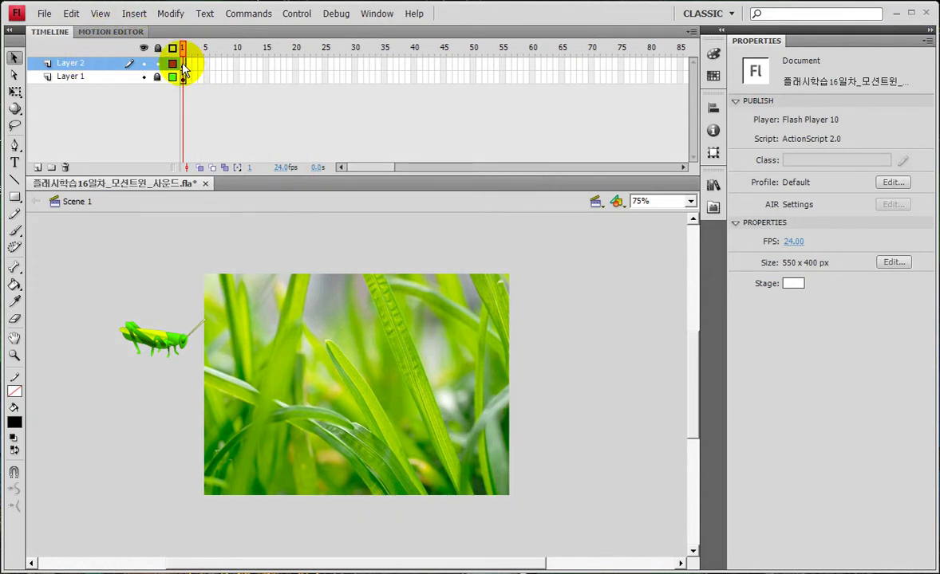
# - Create a motion tween for the grasshopper on Layer 2
pyautogui.rightClick(182, 64)
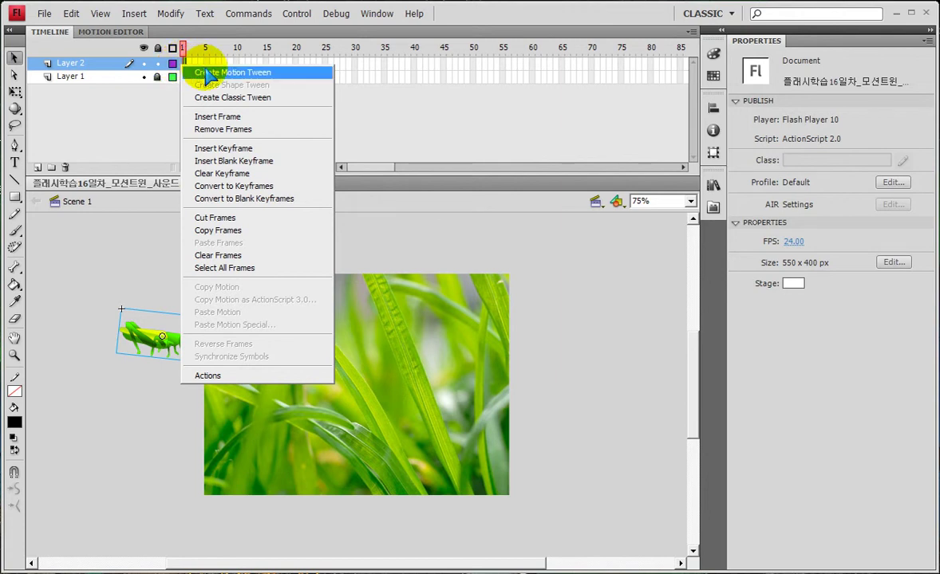
pyautogui.click(207, 74)
pyautogui.click(97, 114)
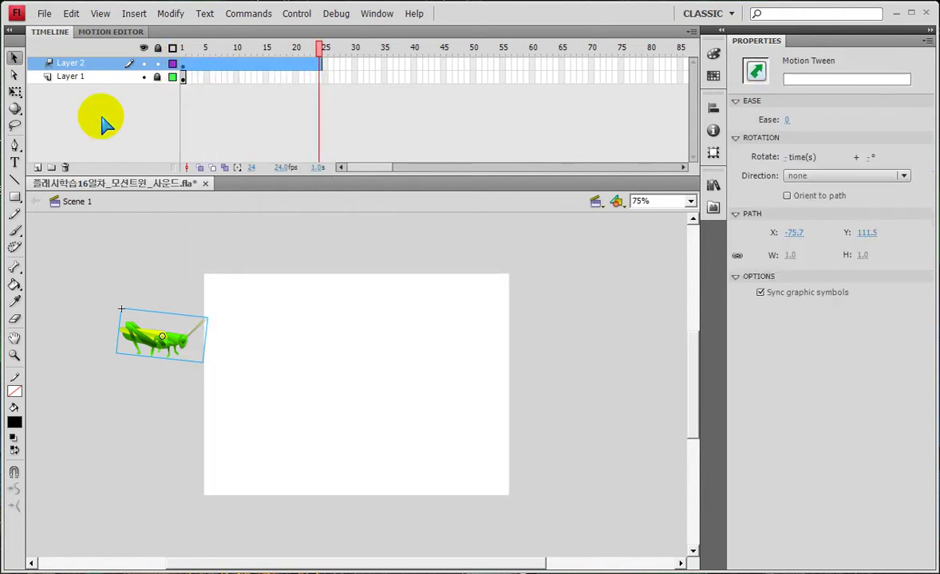
# - Extend the grasshopper's tween span on Layer 2 and the background frames on Layer 1 to frame 60
pyautogui.click(311, 83)
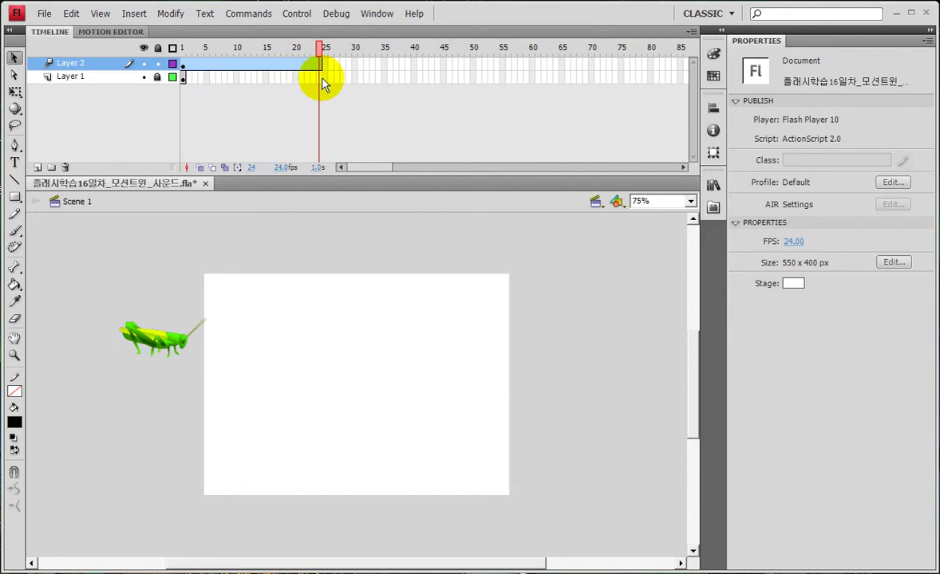
pyautogui.click(320, 78)
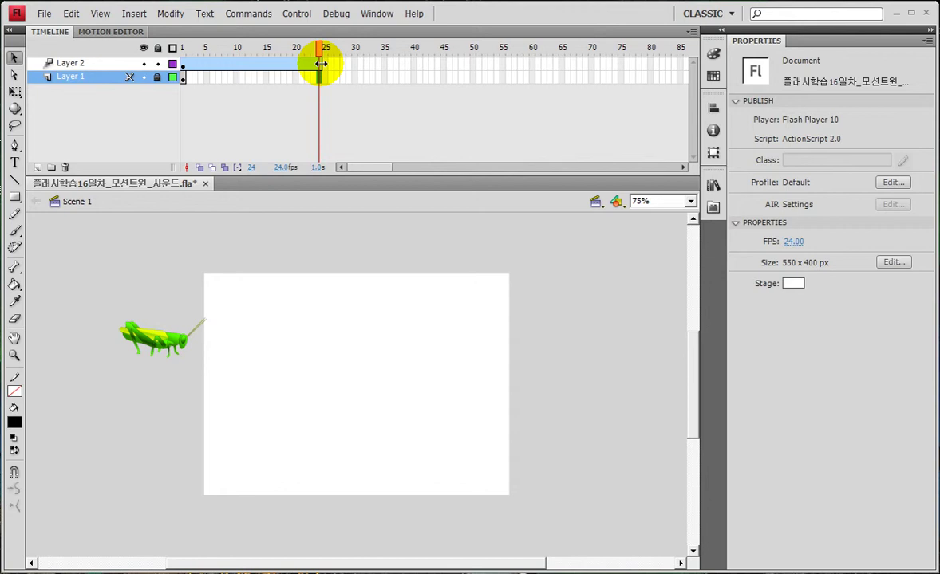
pyautogui.moveTo(320, 63); pyautogui.dragTo(532, 63)
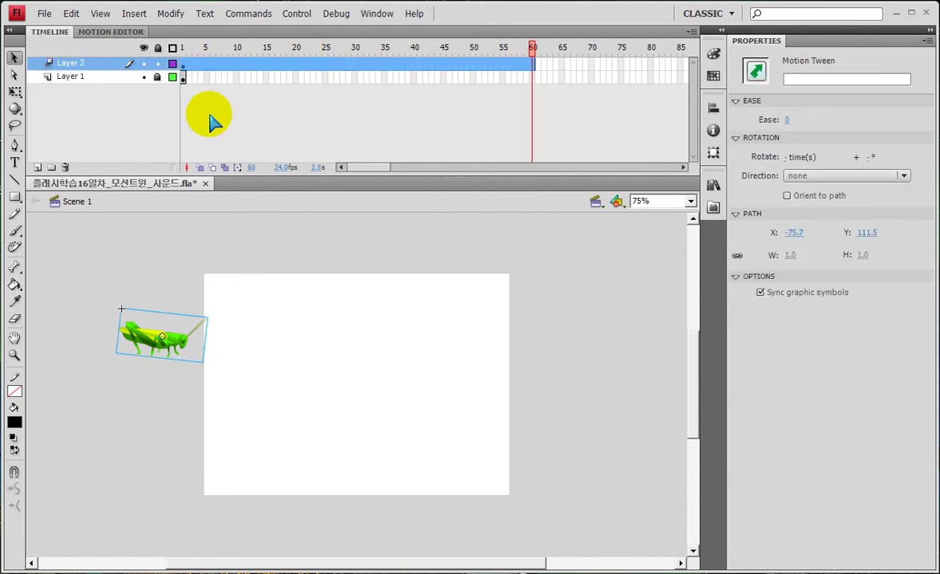
pyautogui.click(532, 77)
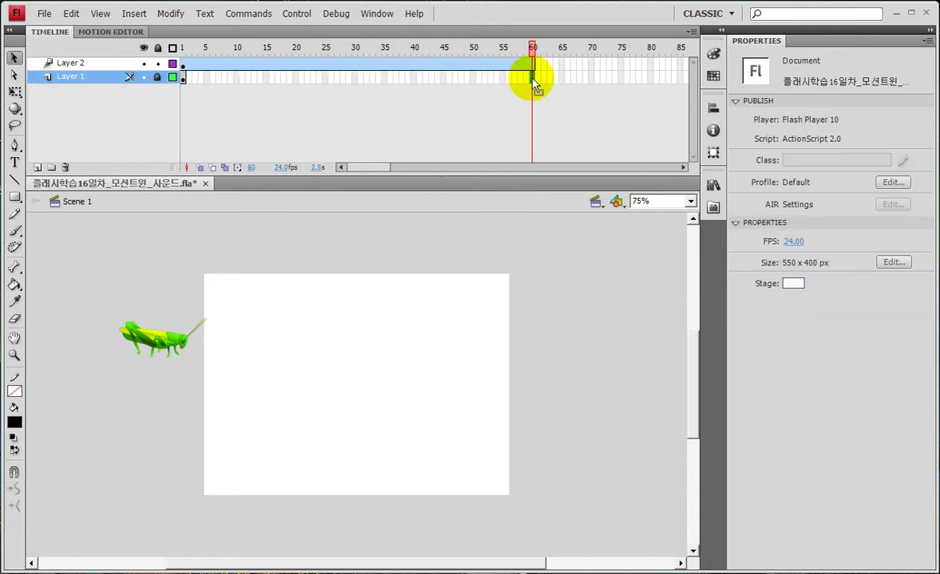
pyautogui.press('F5')
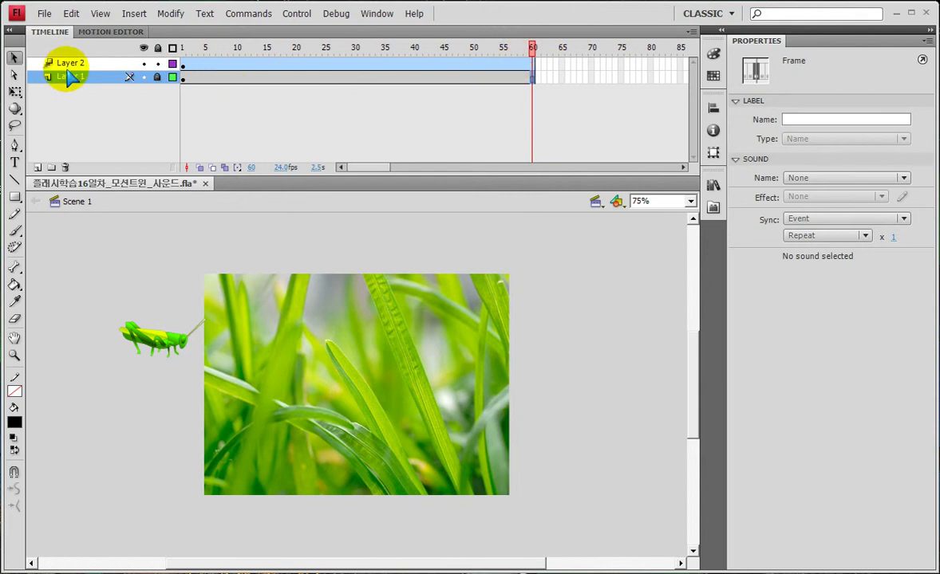
pyautogui.moveTo(146, 111)
pyautogui.mouseDown()
pyautogui.moveTo(143, 102)
pyautogui.moveTo(17, 50)
pyautogui.moveTo(75, 83)
pyautogui.mouseUp()
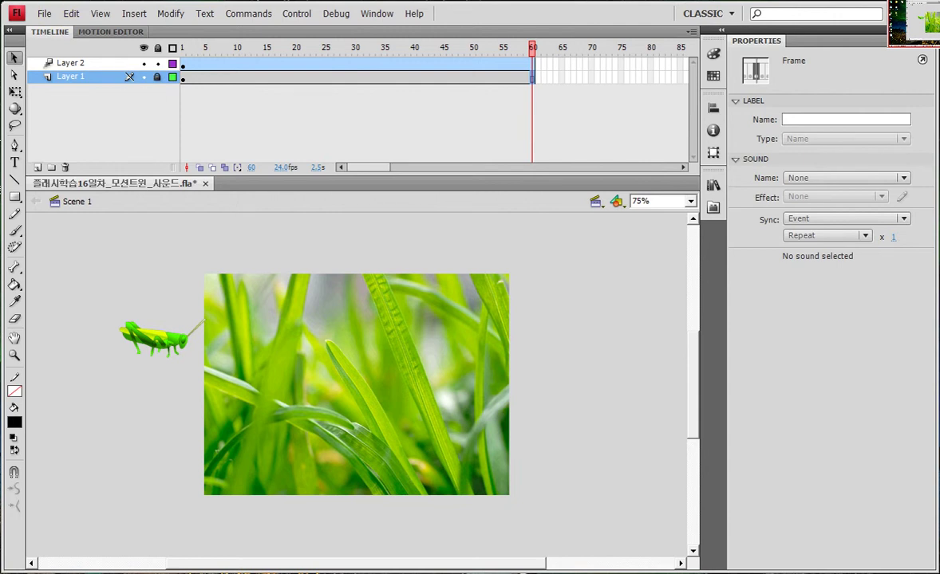
pyautogui.click(534, 46)
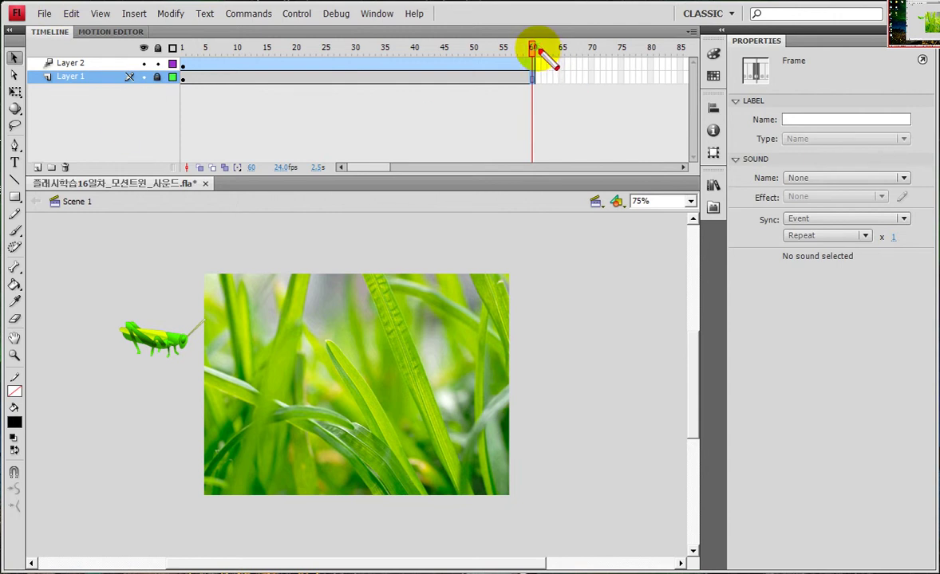
pyautogui.click(535, 109)
pyautogui.moveTo(537, 111); pyautogui.dragTo(533, 162)
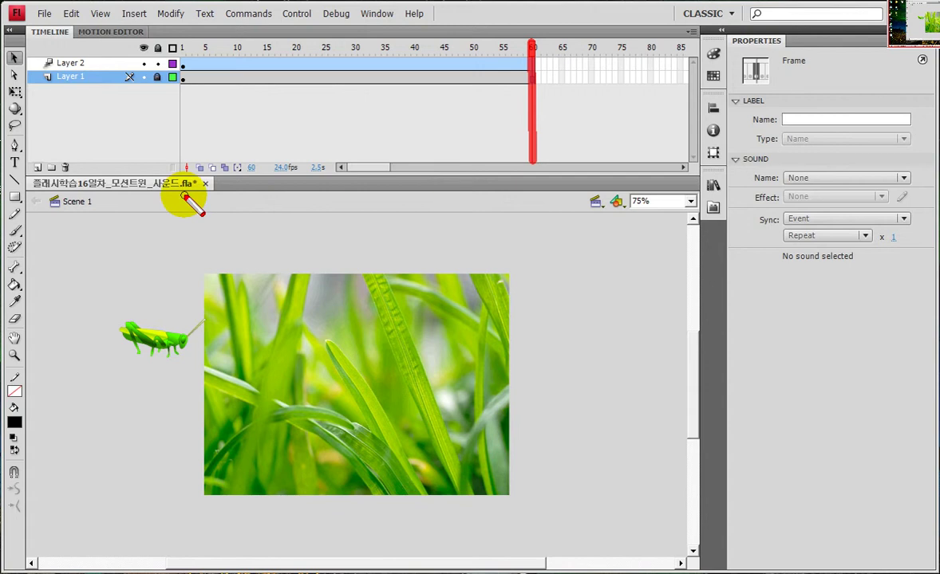
pyautogui.press('Escape')
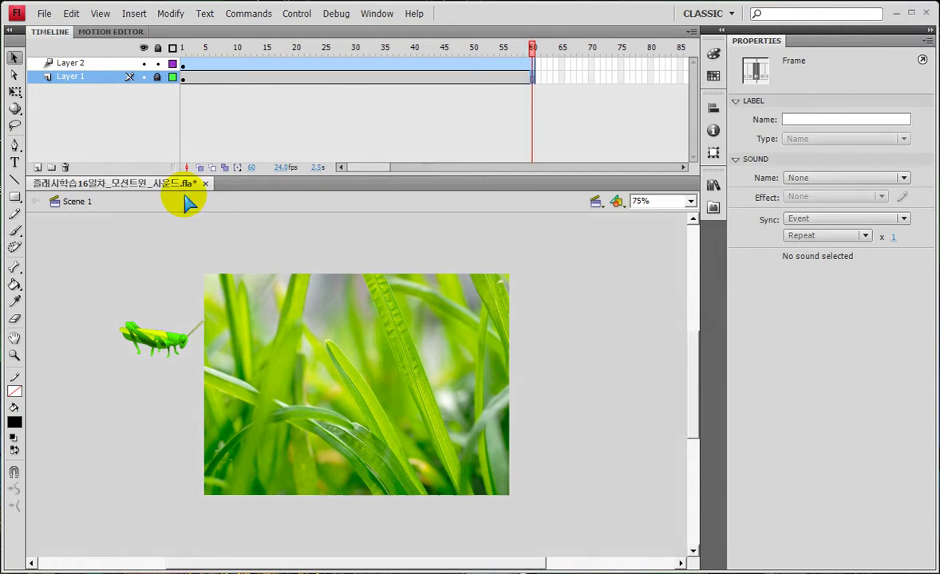
# - At frame 60, move the grasshopper past the stage's right edge to about X 545, Y 140, and rotate it counterclockwise so its head tilts up
pyautogui.moveTo(130, 313); pyautogui.dragTo(571, 370)
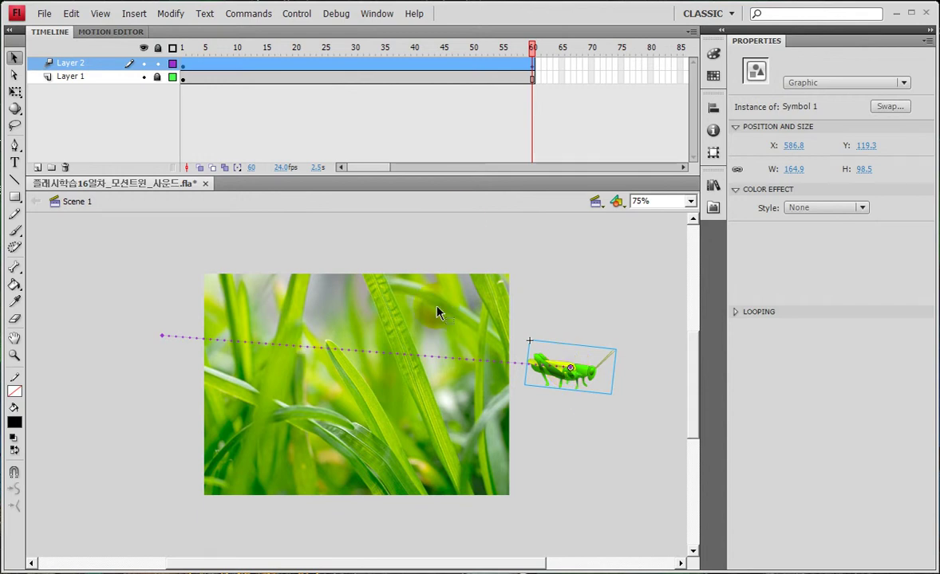
pyautogui.click(15, 92)
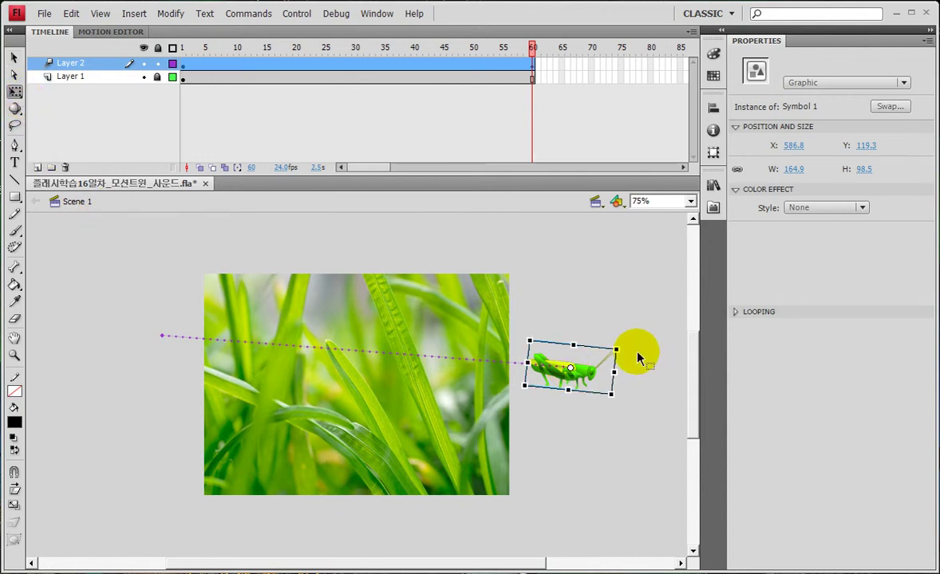
pyautogui.moveTo(619, 342); pyautogui.dragTo(611, 327)
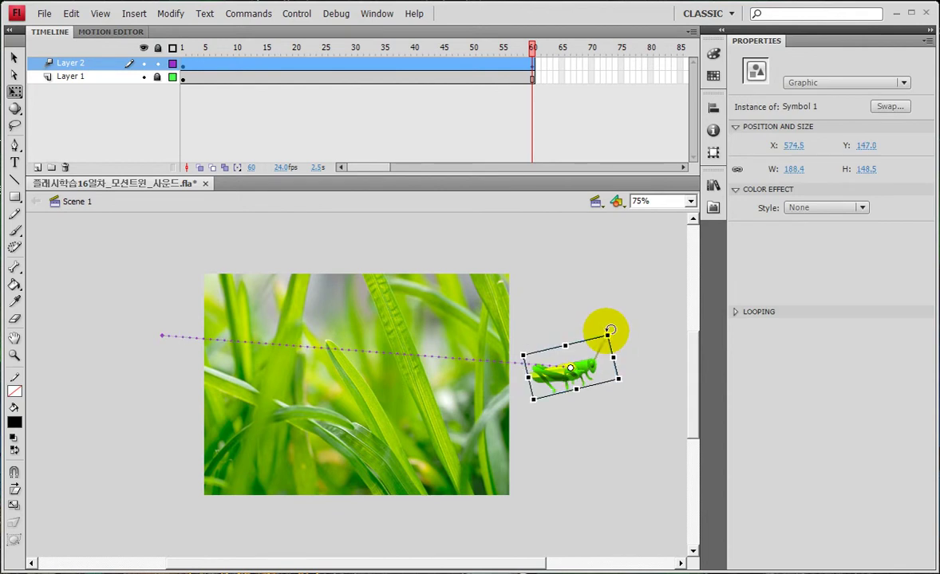
pyautogui.moveTo(589, 369); pyautogui.dragTo(571, 365)
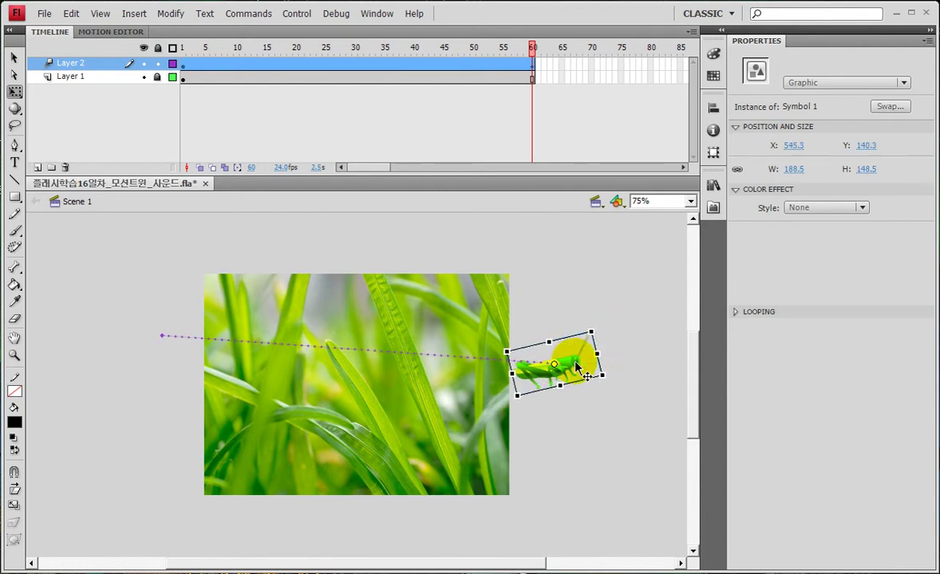
pyautogui.click(16, 57)
pyautogui.click(18, 59)
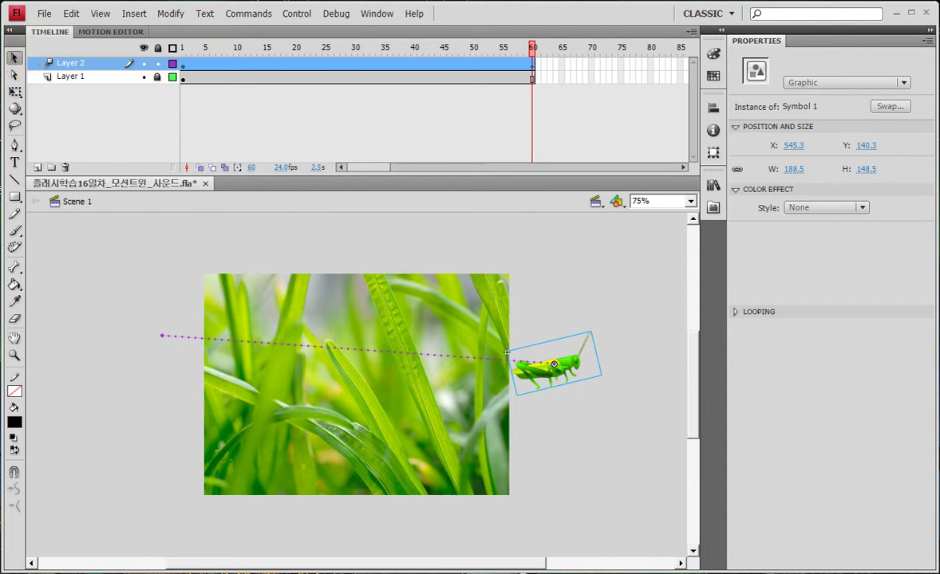
# - Test the movie to preview the grasshopper's motion, and close the preview
pyautogui.hotkey('ctrl', 'Return')
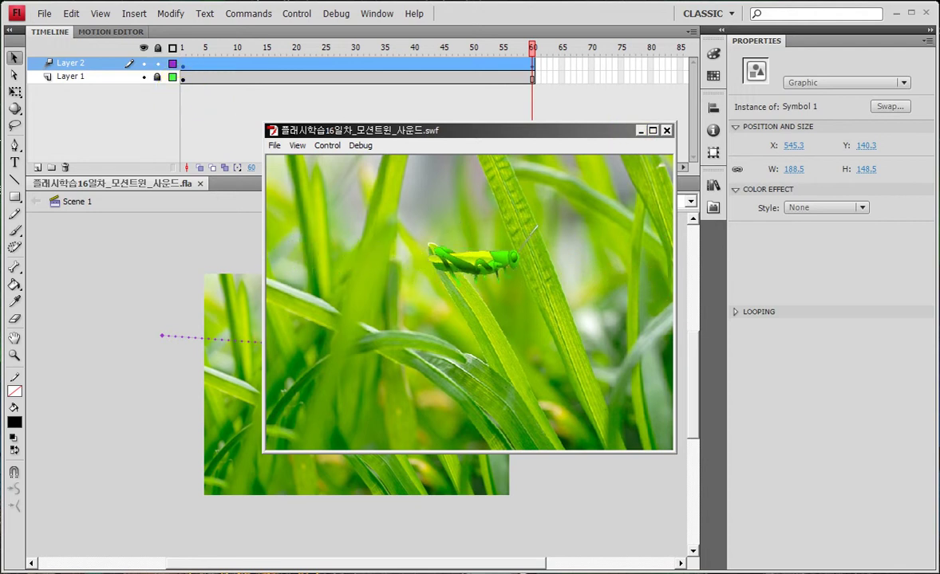
pyautogui.click(667, 130)
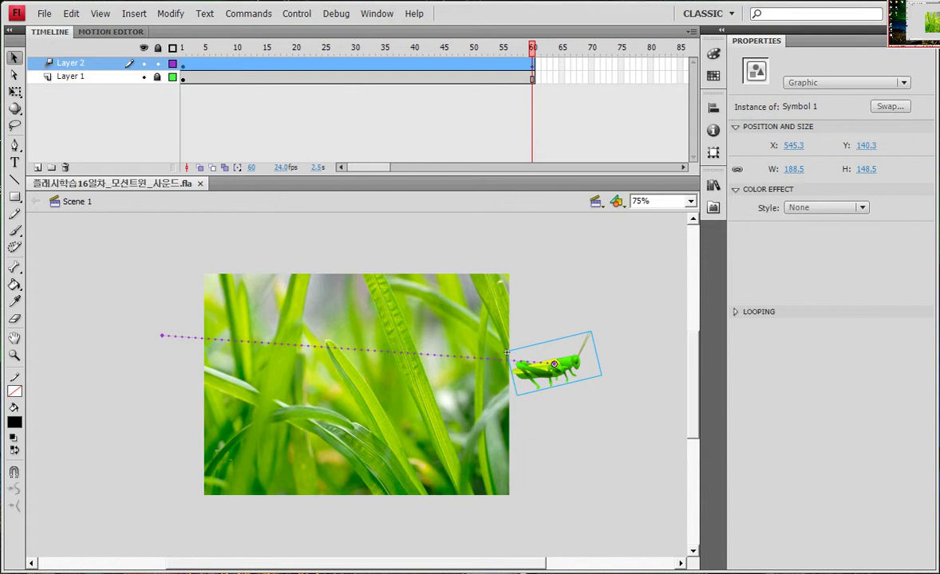
pyautogui.moveTo(165, 44); pyautogui.dragTo(202, 86)
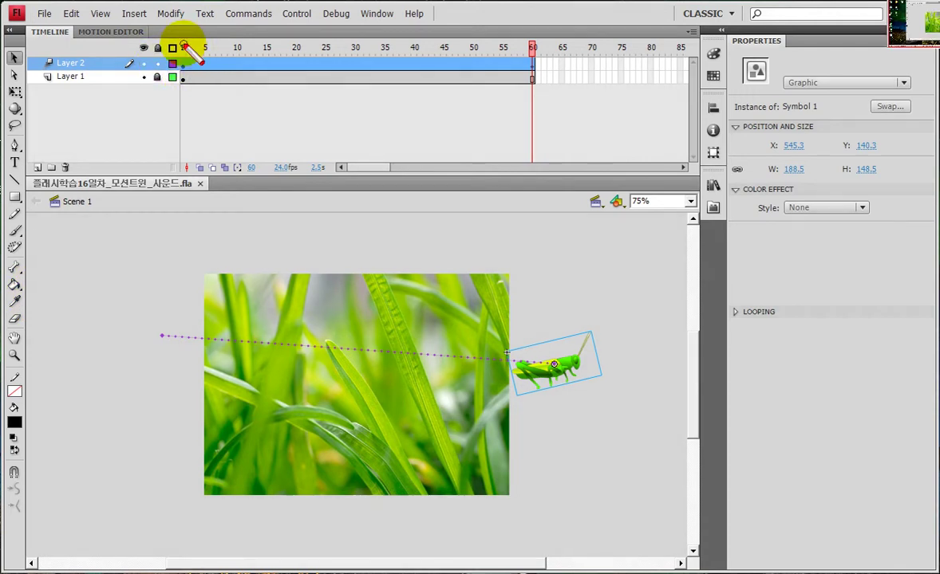
pyautogui.moveTo(192, 48); pyautogui.dragTo(542, 61)
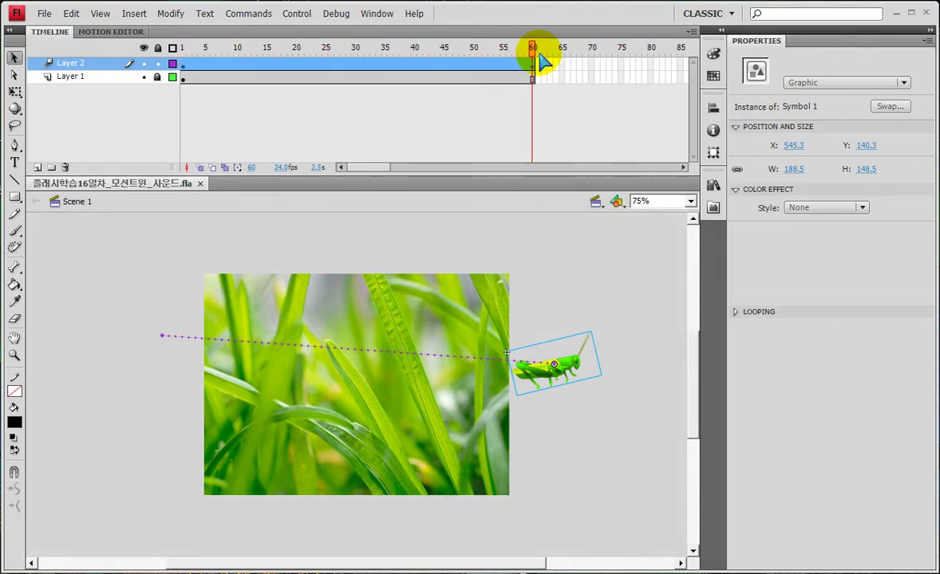
# - At frame 15, lower the grasshopper to about X 22, Y 133, and check its pose with the background layer briefly hidden
pyautogui.moveTo(183, 48); pyautogui.dragTo(264, 48)
pyautogui.click(236, 209)
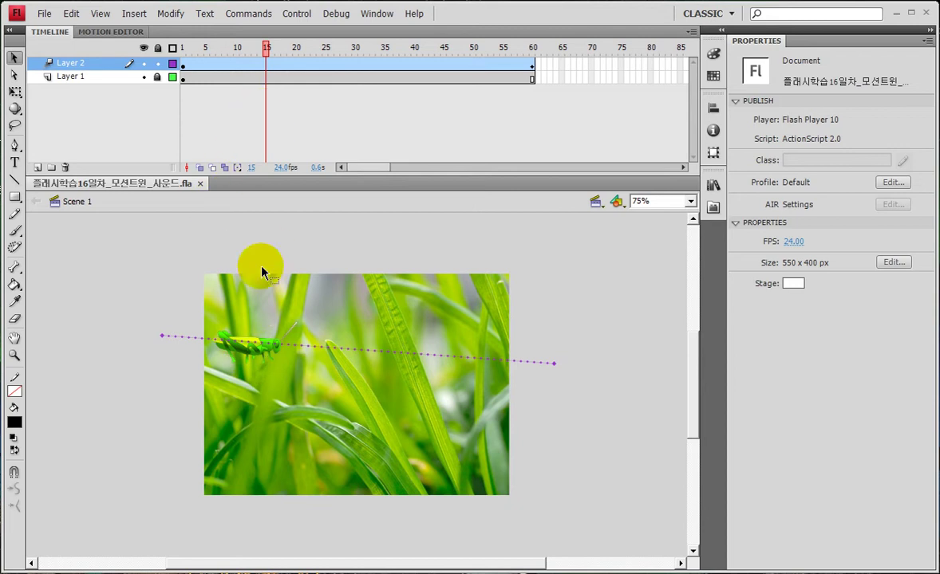
pyautogui.click(249, 365)
pyautogui.moveTo(253, 373); pyautogui.dragTo(254, 384)
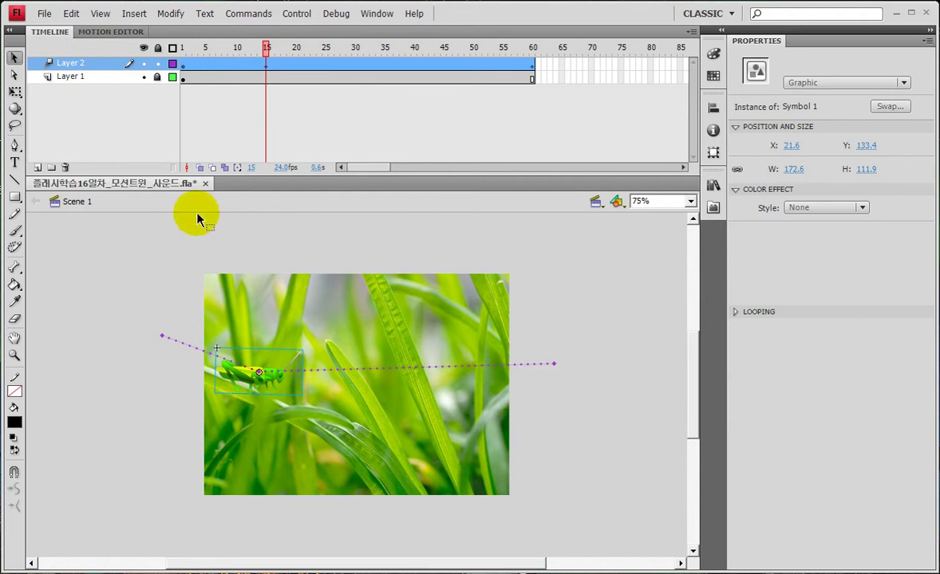
pyautogui.click(145, 76)
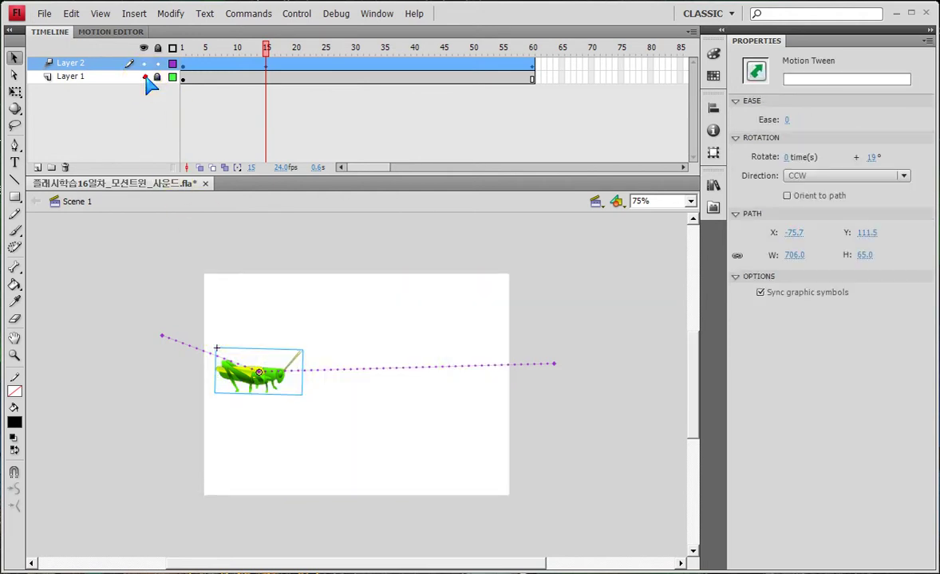
pyautogui.click(144, 76)
# - Lower the grasshopper to about X 179, Y 215 at frame 28, and down near the stage's lower-right edge at frame 38
pyautogui.moveTo(268, 50); pyautogui.dragTo(346, 99)
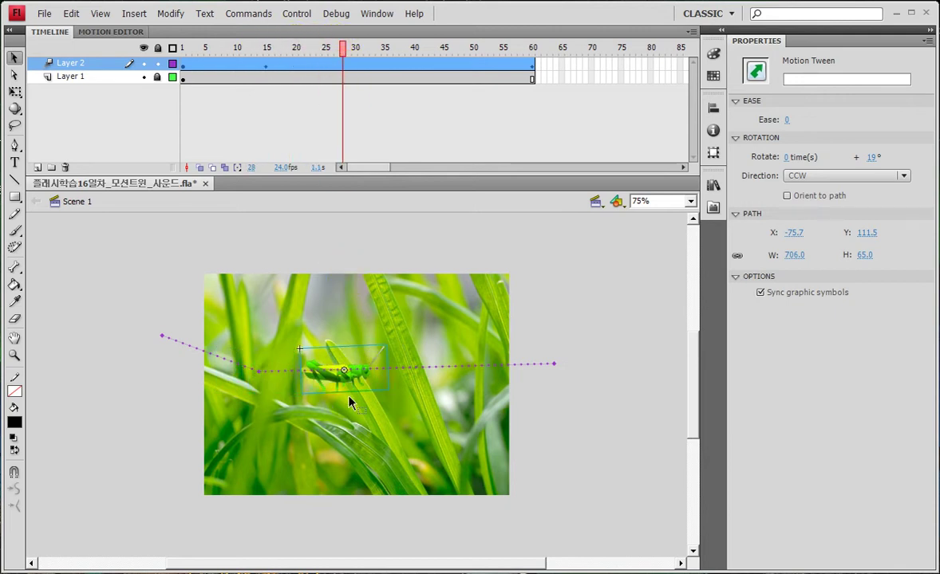
pyautogui.moveTo(352, 390); pyautogui.dragTo(333, 478)
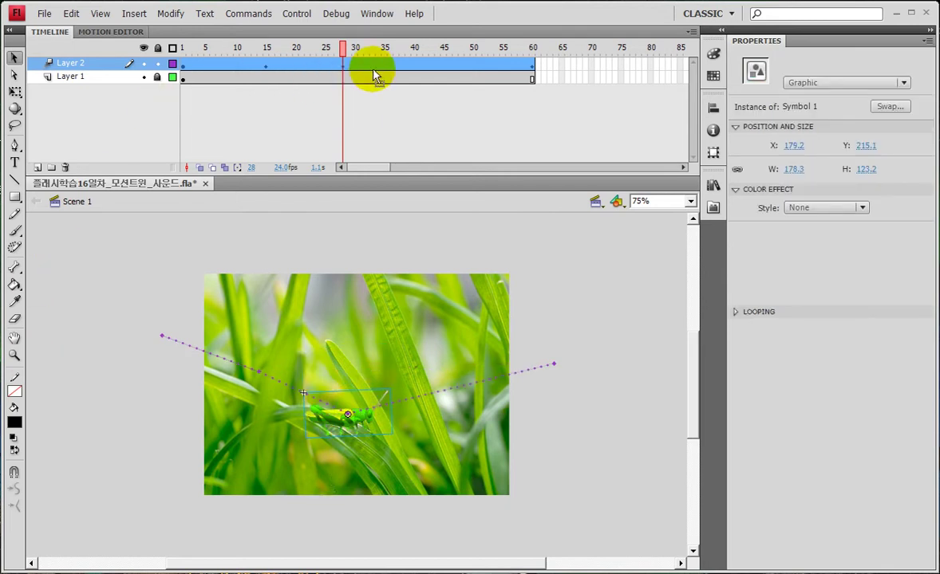
pyautogui.click(407, 68)
pyautogui.moveTo(380, 48); pyautogui.dragTo(402, 48)
pyautogui.click(490, 319)
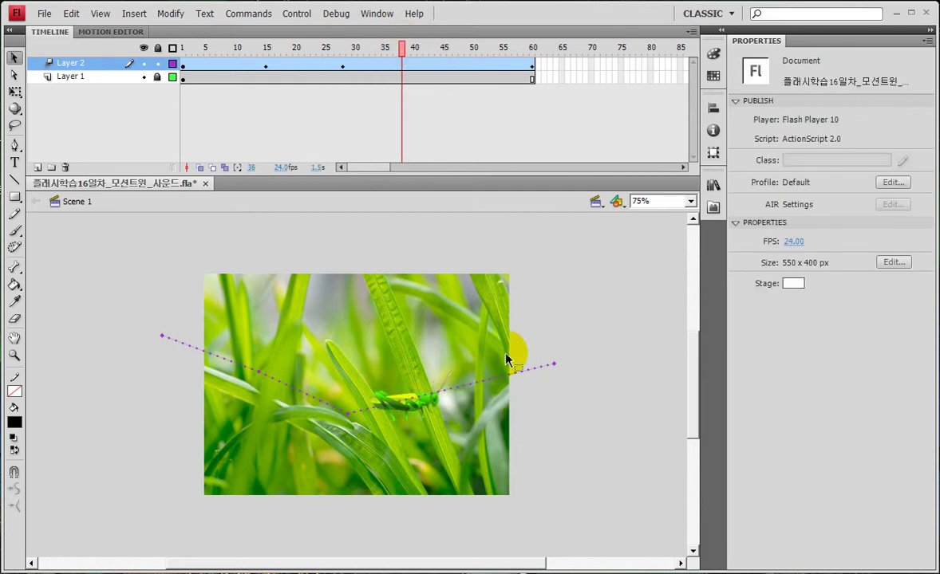
pyautogui.moveTo(415, 419); pyautogui.dragTo(454, 501)
# - At frame 47, raise the grasshopper to about X 415, Y 172, and preview the movie with the bent motion path
pyautogui.moveTo(405, 70); pyautogui.dragTo(456, 51)
pyautogui.click(499, 407)
pyautogui.moveTo(463, 435); pyautogui.dragTo(458, 389)
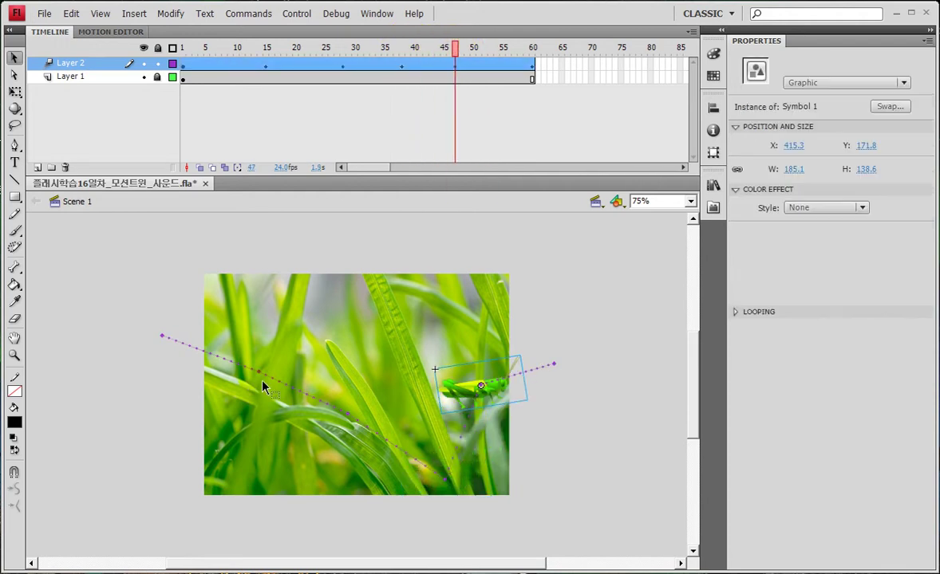
pyautogui.hotkey('ctrl', 'Return')
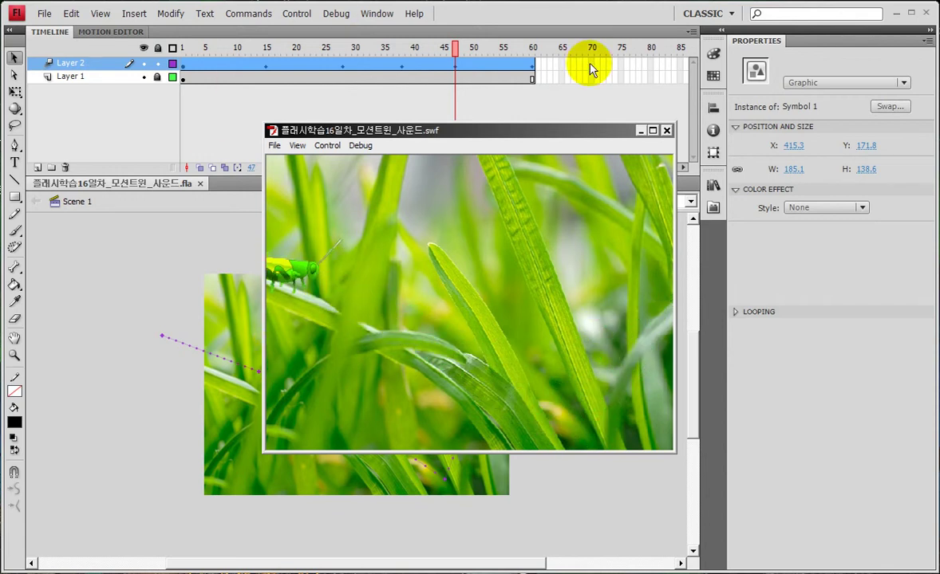
pyautogui.click(667, 130)
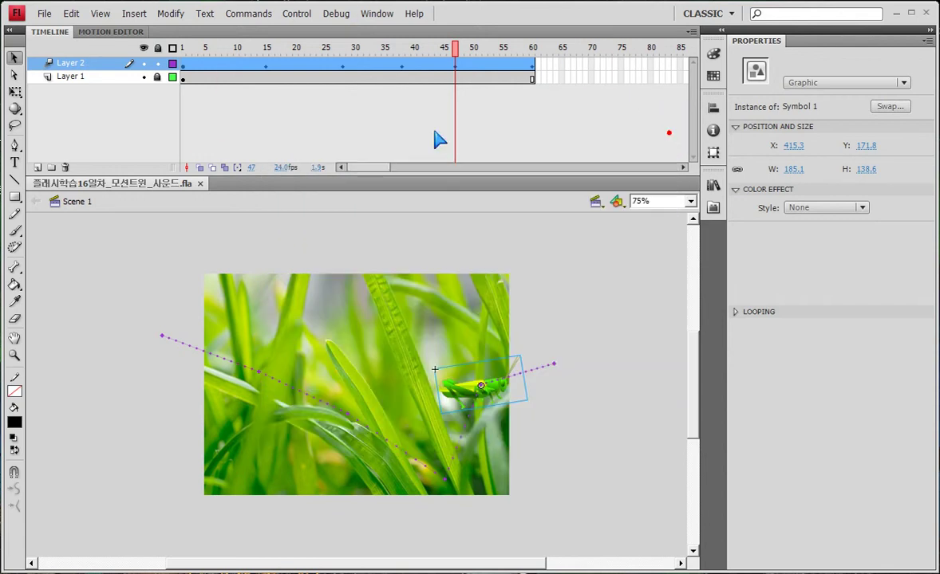
# - Turn on Orient to path for the grasshopper's tween and check its rotation along the path up to frame 45
pyautogui.click(184, 63)
pyautogui.click(787, 196)
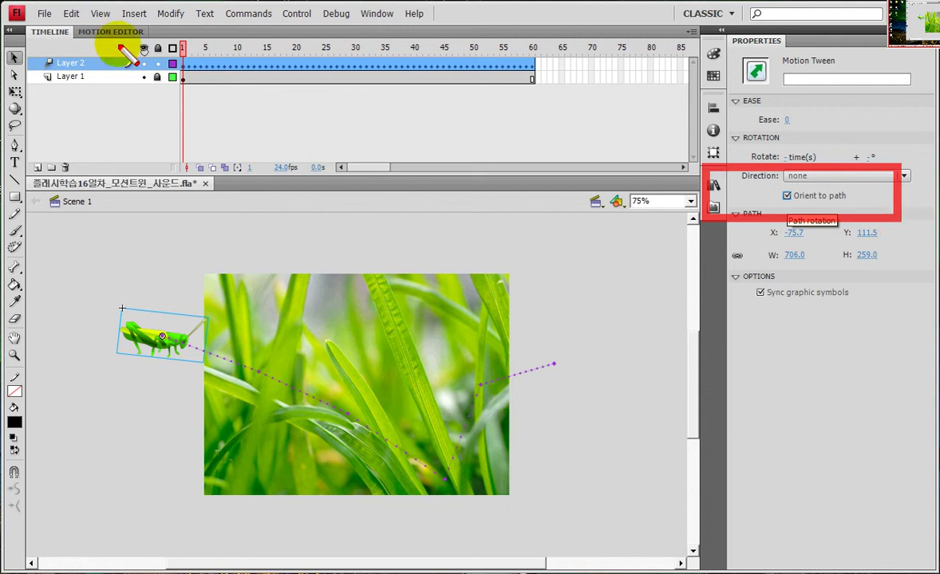
pyautogui.moveTo(183, 43); pyautogui.dragTo(205, 82)
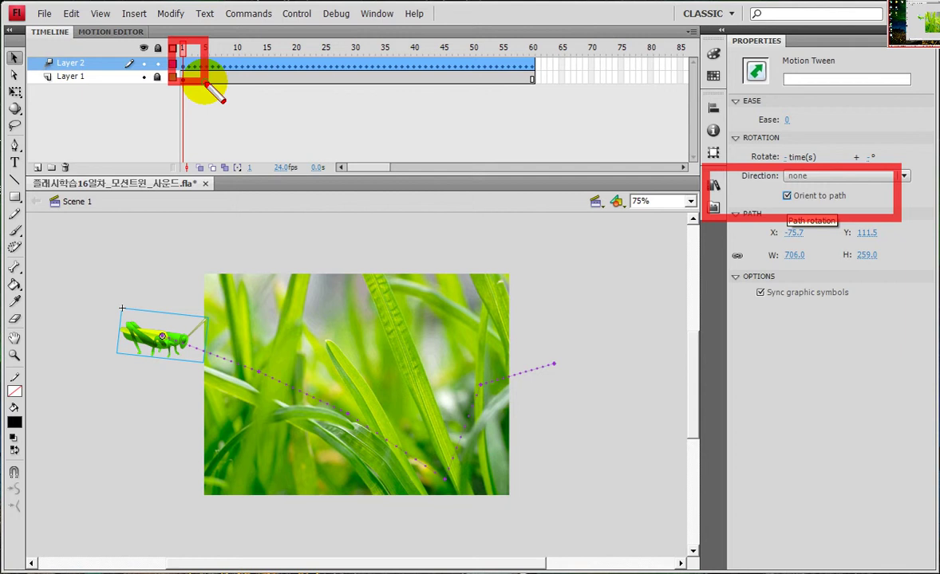
pyautogui.moveTo(229, 50); pyautogui.dragTo(447, 46)
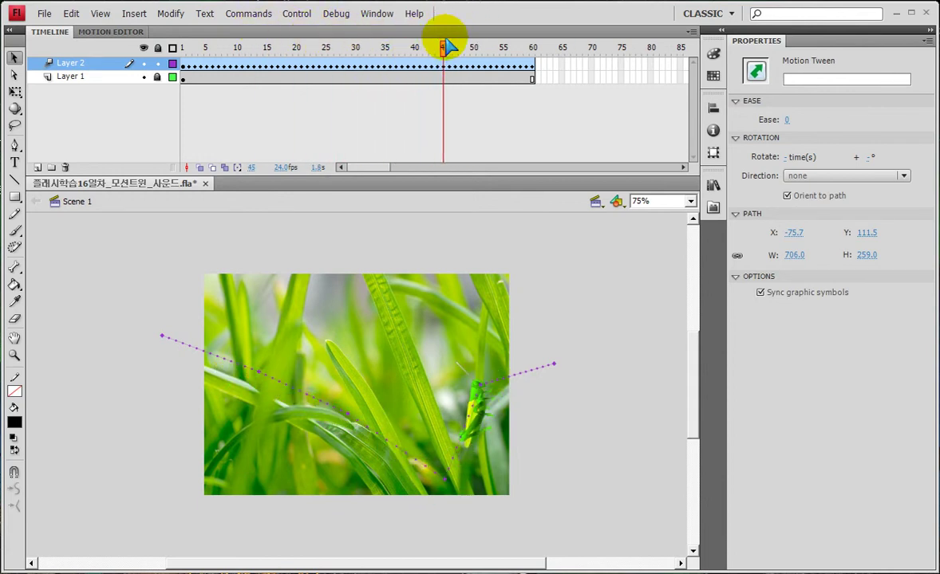
pyautogui.click(446, 46)
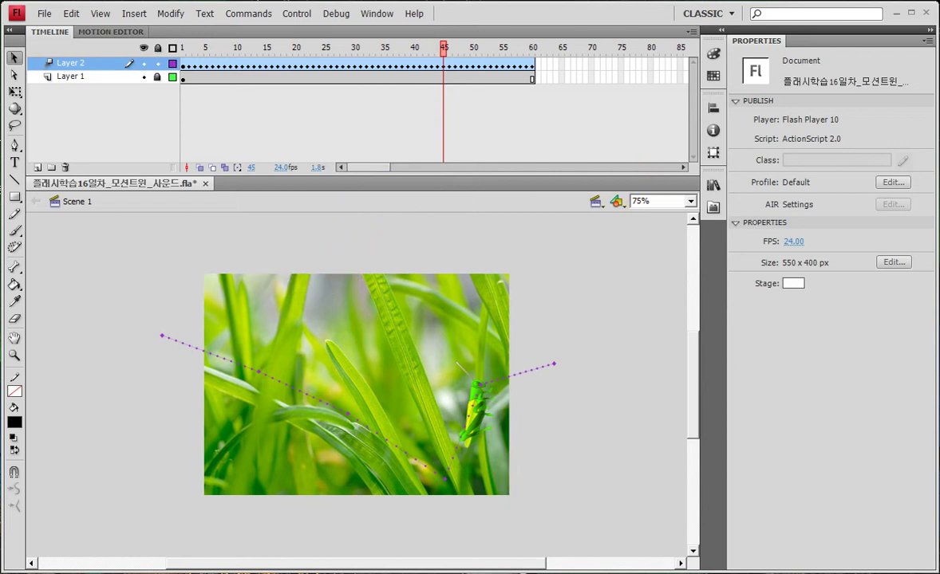
pyautogui.click(44, 13)
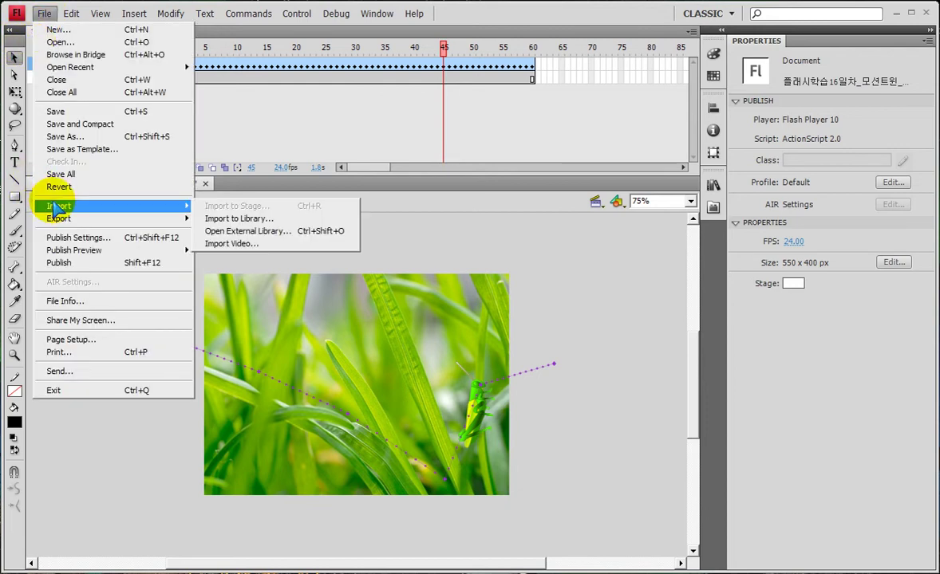
pyautogui.click(262, 138)
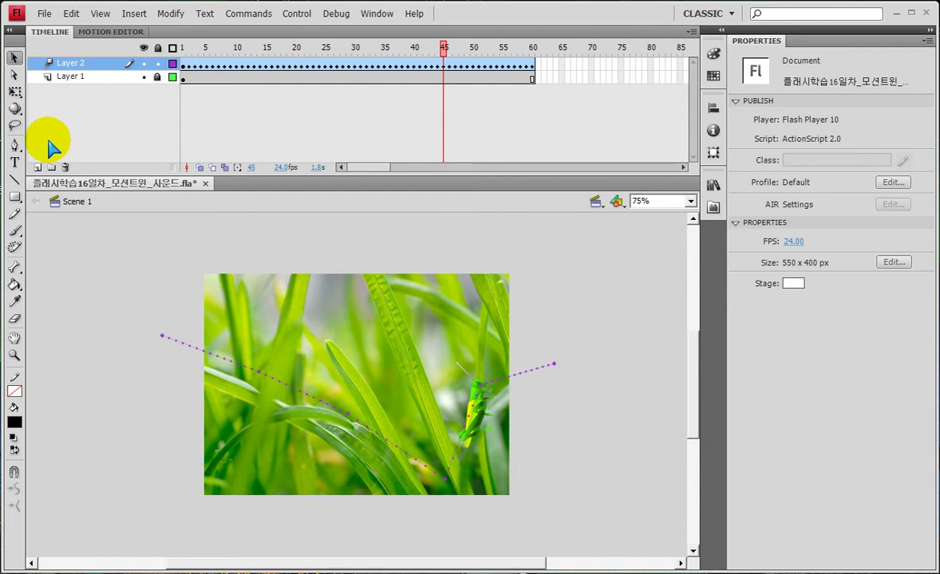
# - Add a new layer above the grasshopper layer and import 풀벌레소리.wav with its frame 1 selected
pyautogui.click(36, 167)
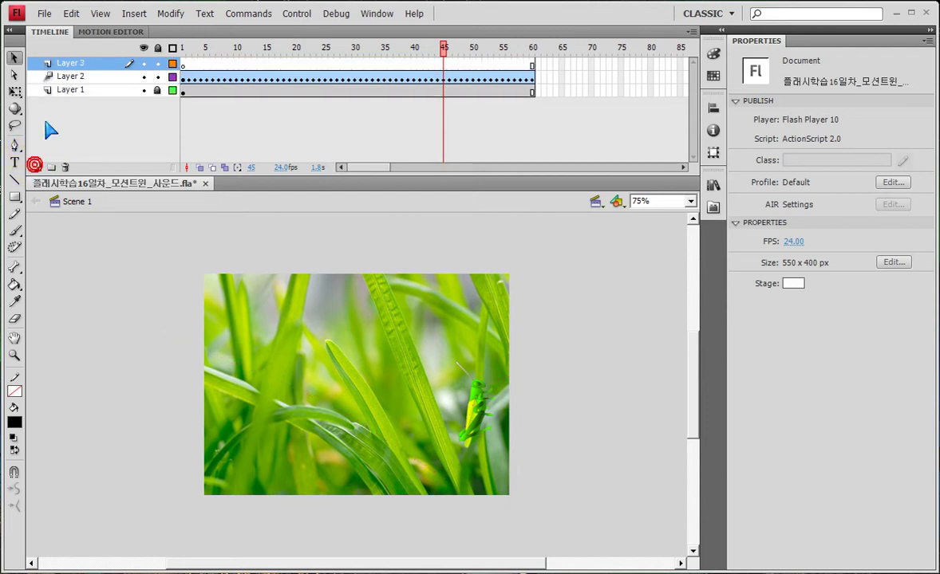
pyautogui.click(181, 64)
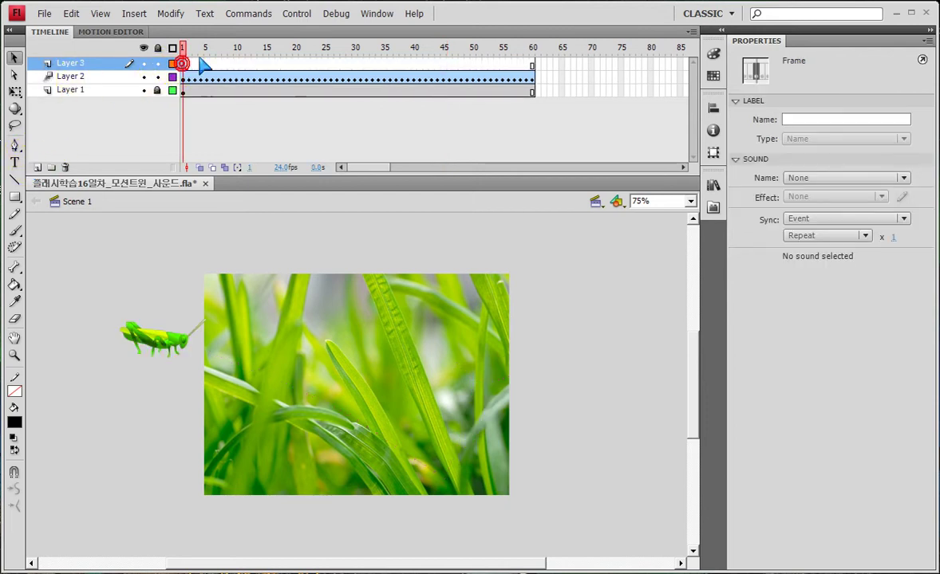
pyautogui.click(44, 14)
pyautogui.moveTo(81, 221)
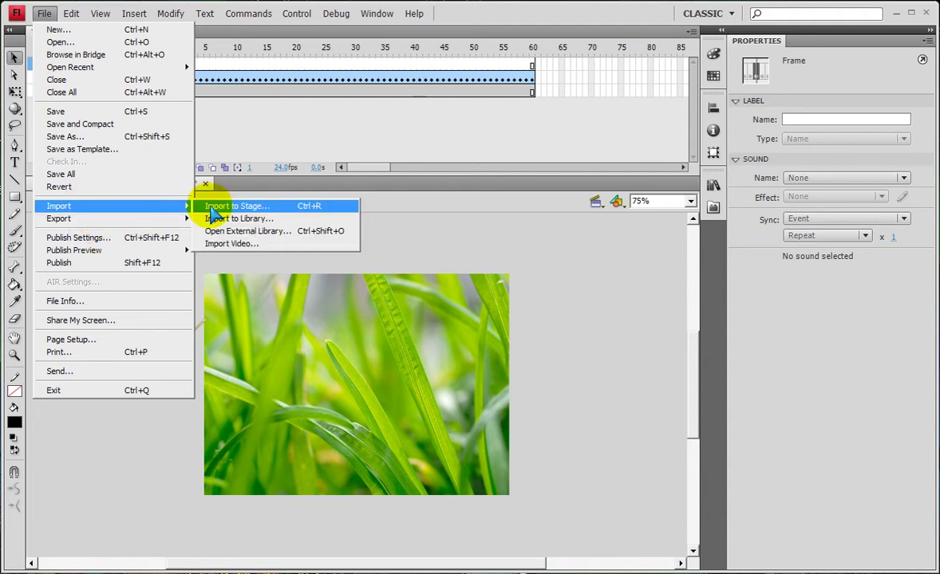
pyautogui.click(215, 209)
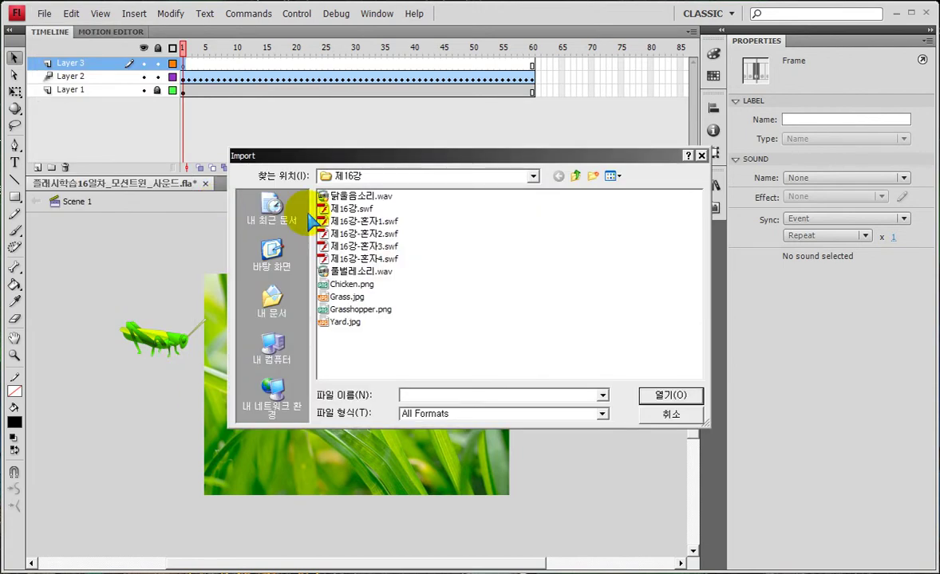
pyautogui.click(343, 272)
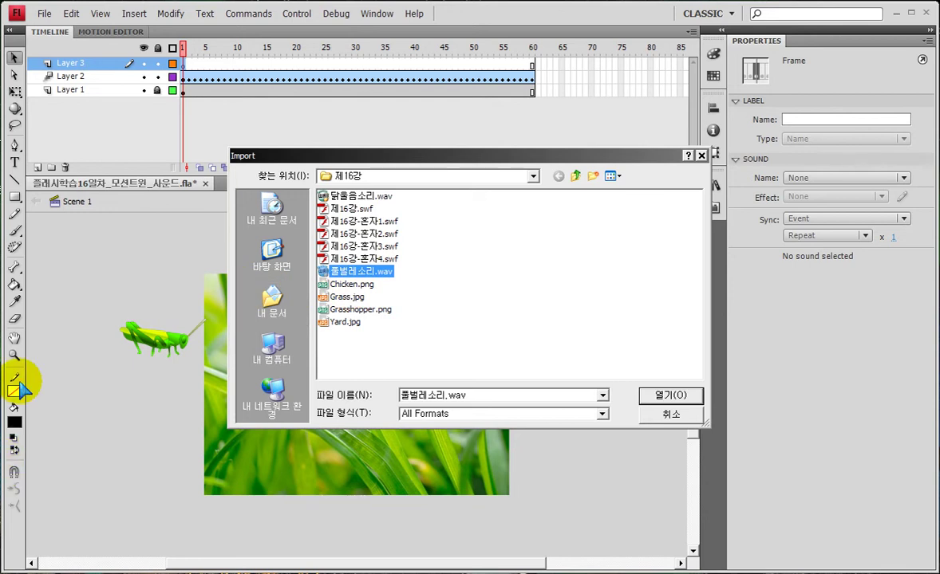
pyautogui.click(673, 396)
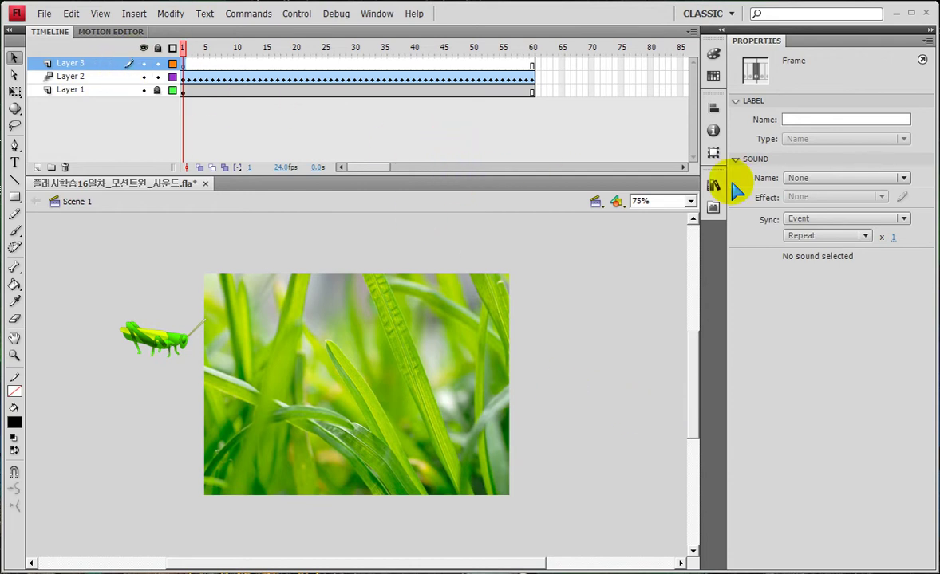
# - Assign the 풀벌레소리.wav sound to frame 1 of Layer 3, check it in the library and preview the movie
pyautogui.click(903, 178)
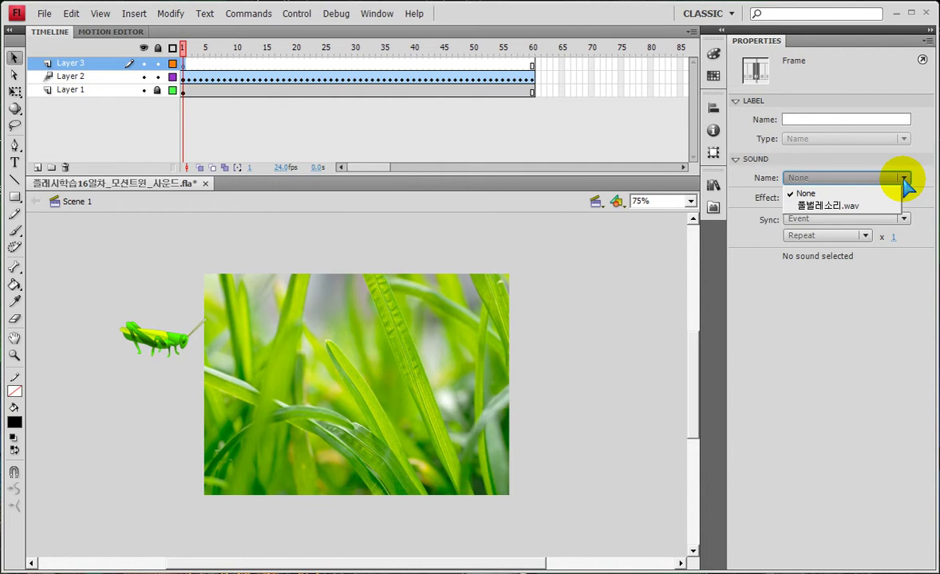
pyautogui.click(835, 209)
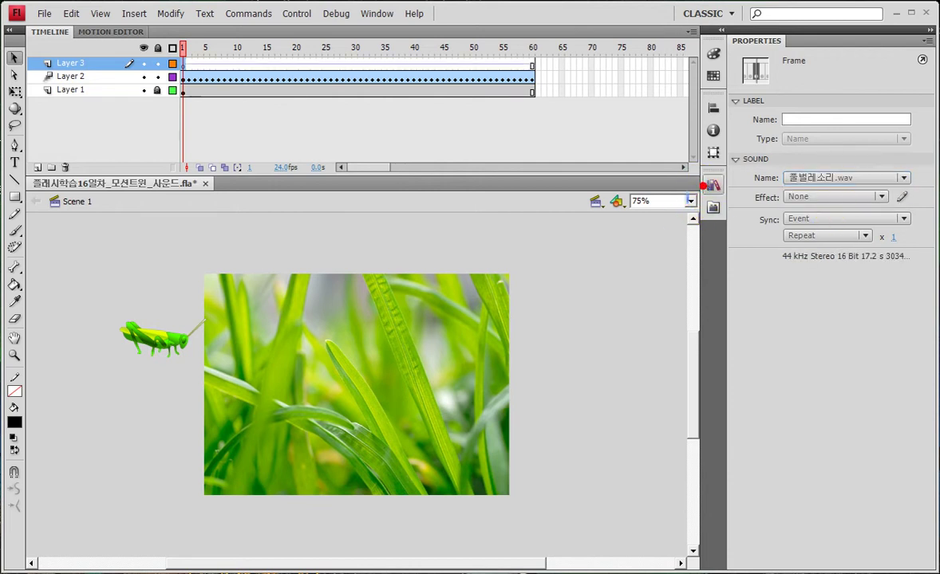
pyautogui.click(712, 185)
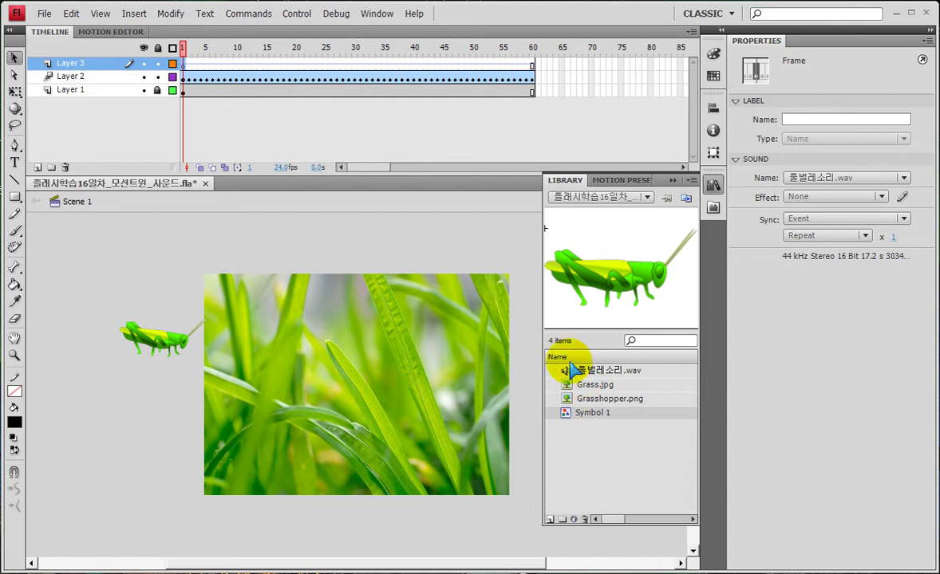
pyautogui.click(488, 267)
pyautogui.hotkey('ctrl', 'Return')
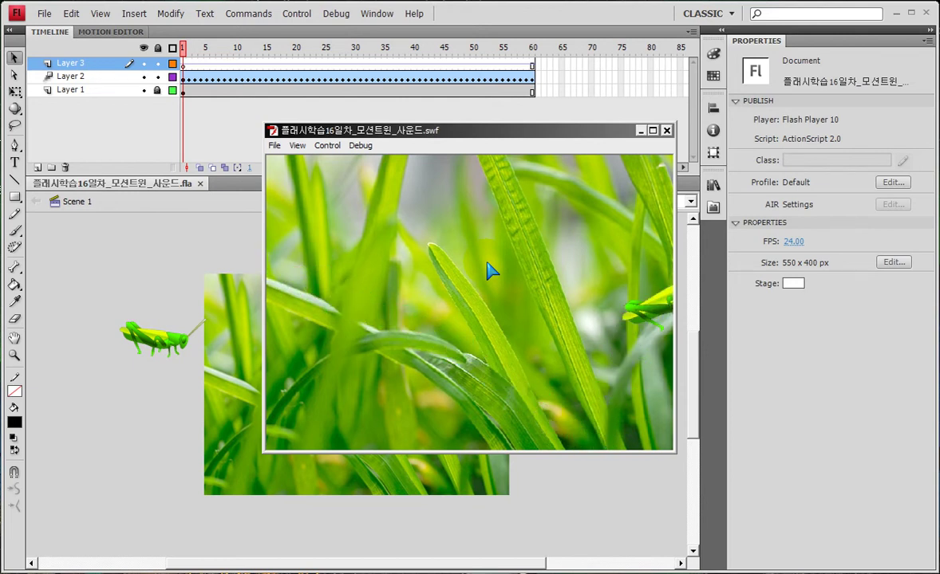
pyautogui.click(669, 131)
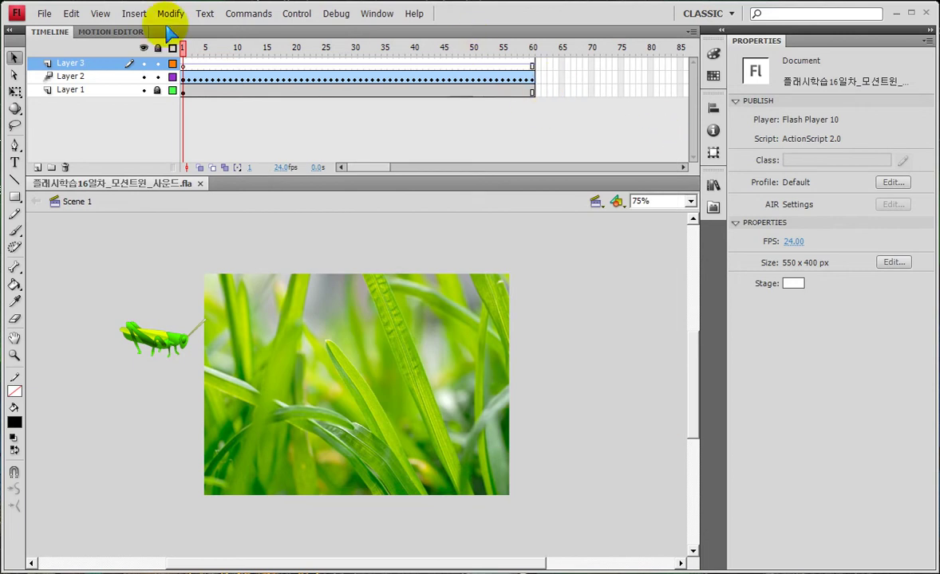
# - Set the sync of the sound on Layer 3's frame 1 to Stream and preview the movie
pyautogui.click(185, 65)
pyautogui.click(185, 66)
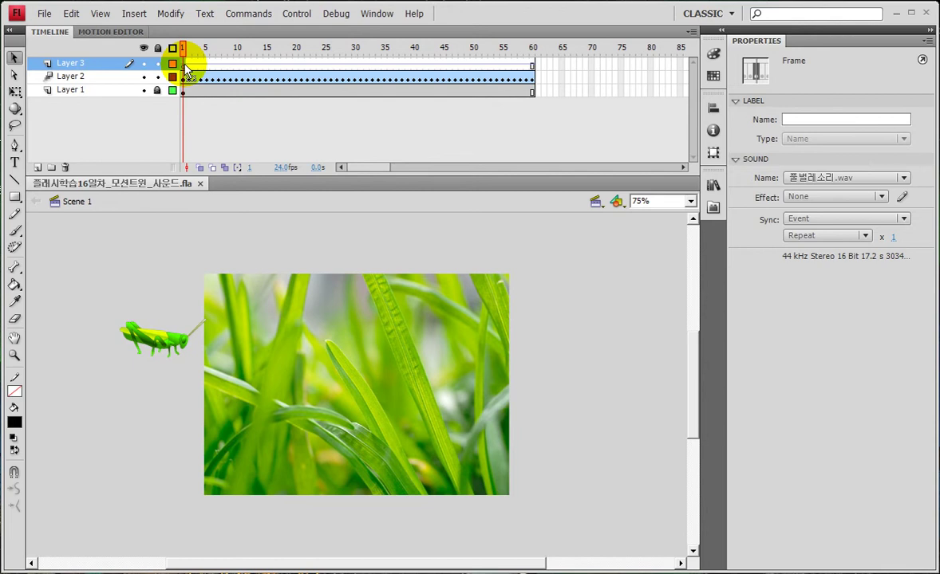
pyautogui.click(904, 217)
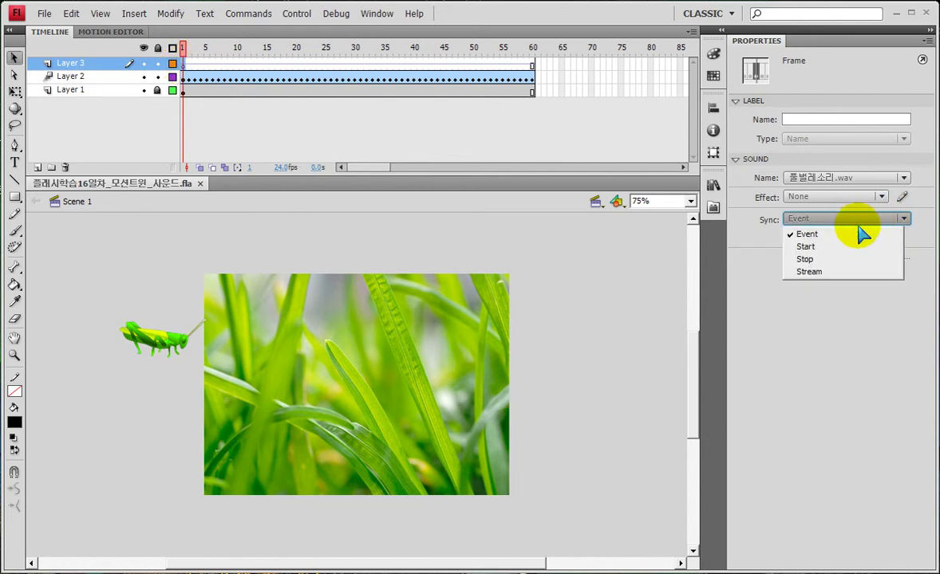
pyautogui.click(813, 271)
pyautogui.hotkey('ctrl', 'Return')
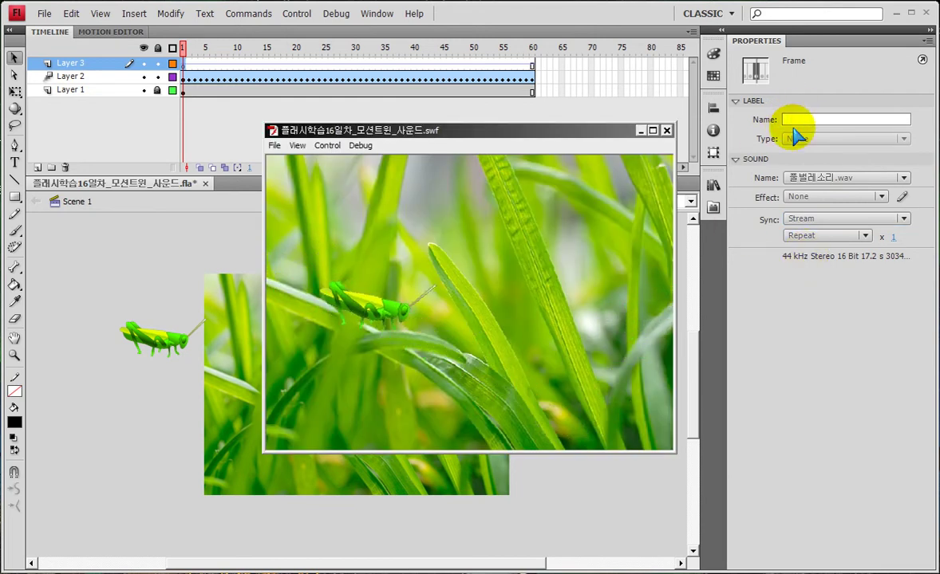
pyautogui.click(666, 130)
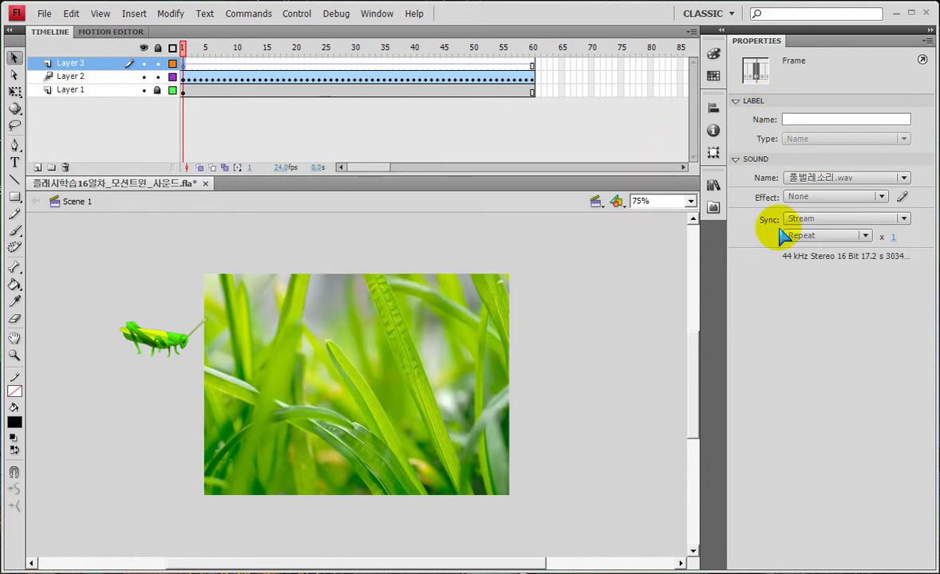
pyautogui.moveTo(748, 211); pyautogui.dragTo(879, 240)
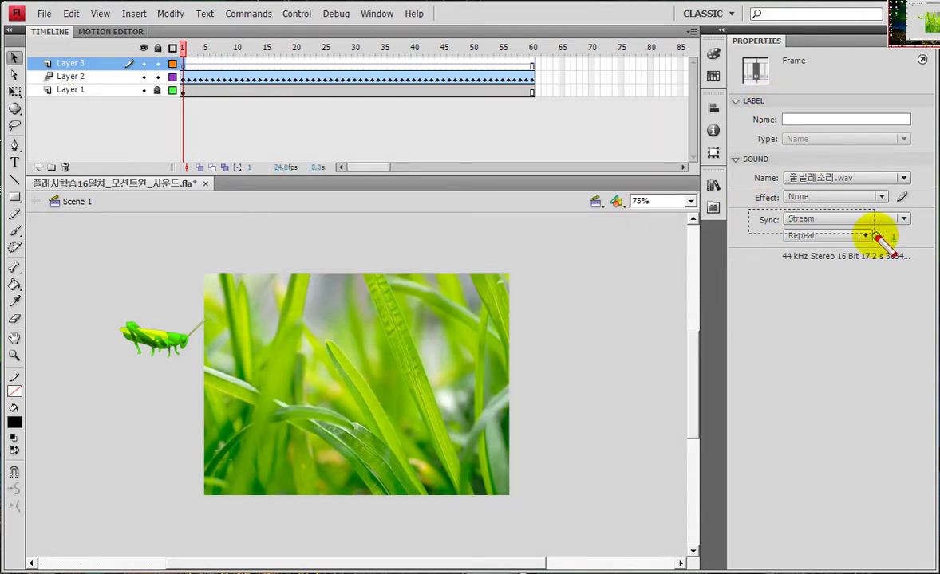
pyautogui.moveTo(169, 41); pyautogui.dragTo(198, 78)
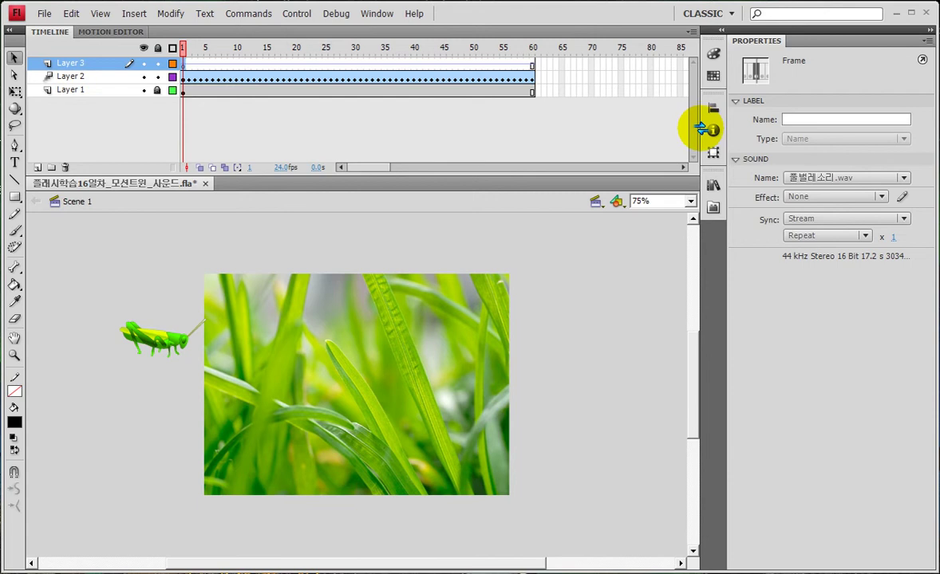
# - Open the envelope editor for Layer 3's sound and switch its time scale to frames
pyautogui.click(903, 198)
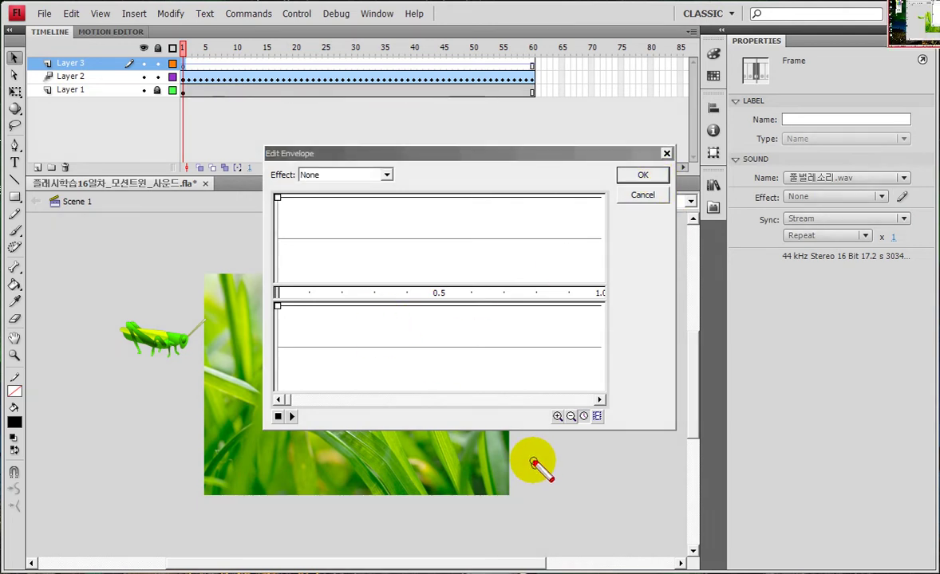
pyautogui.moveTo(583, 398); pyautogui.dragTo(613, 437)
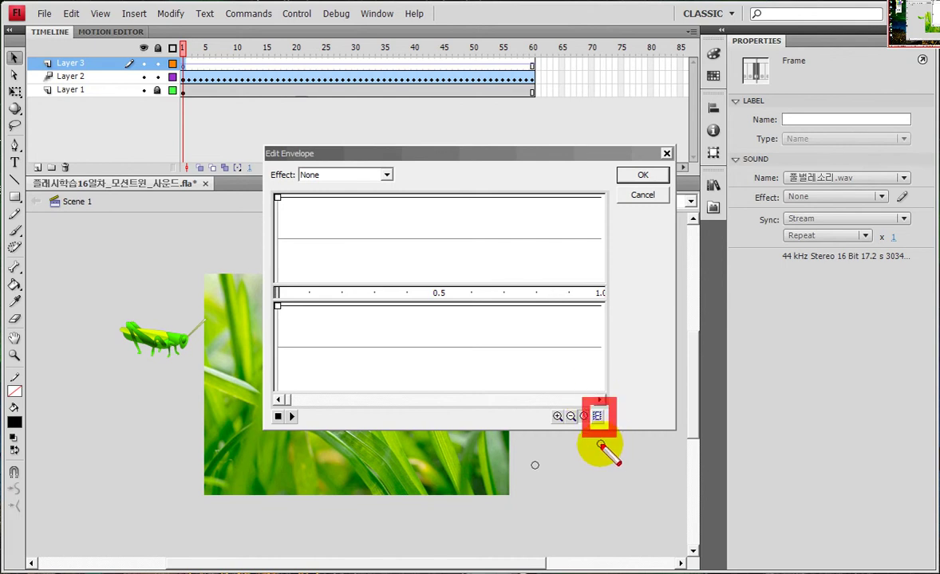
pyautogui.click(596, 416)
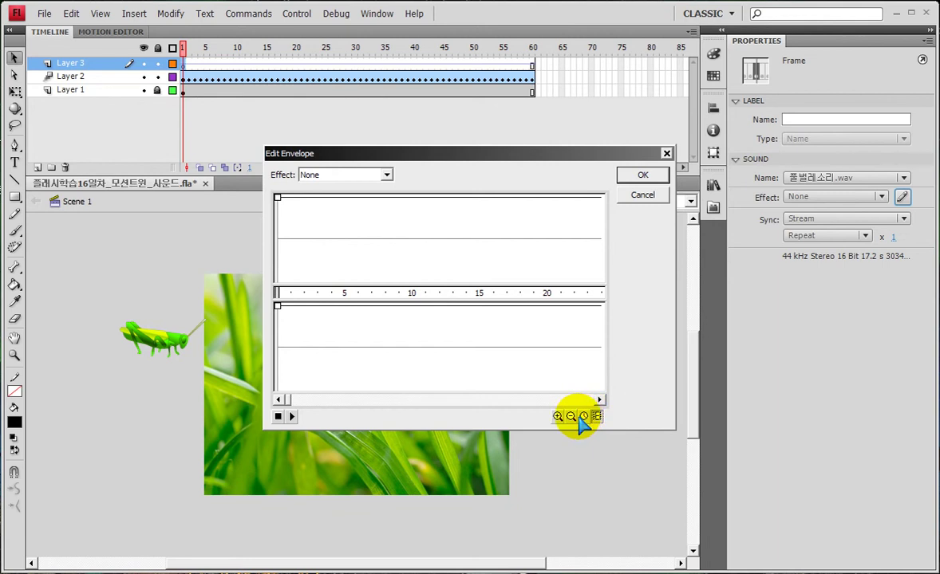
pyautogui.moveTo(588, 395); pyautogui.dragTo(622, 431)
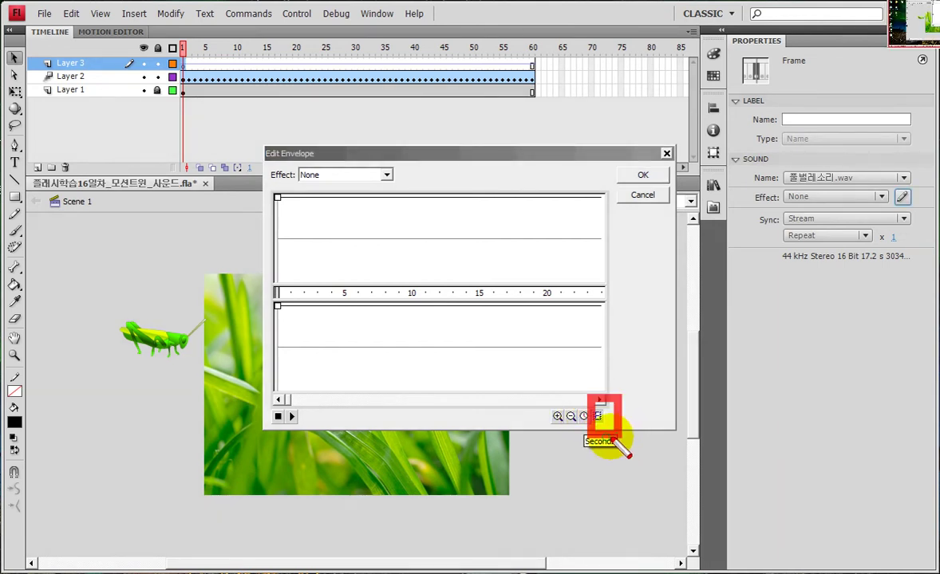
pyautogui.moveTo(556, 396); pyautogui.dragTo(588, 437)
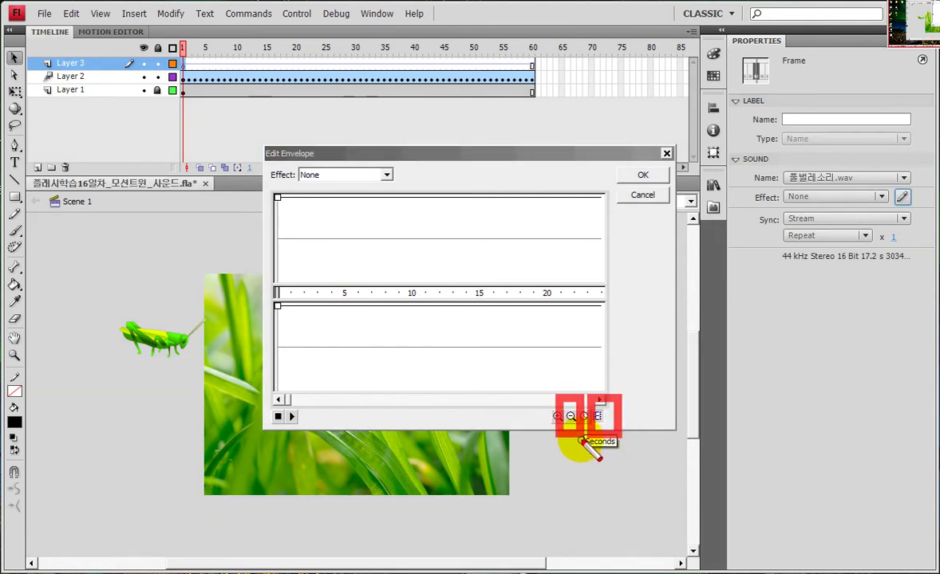
pyautogui.press('Escape')
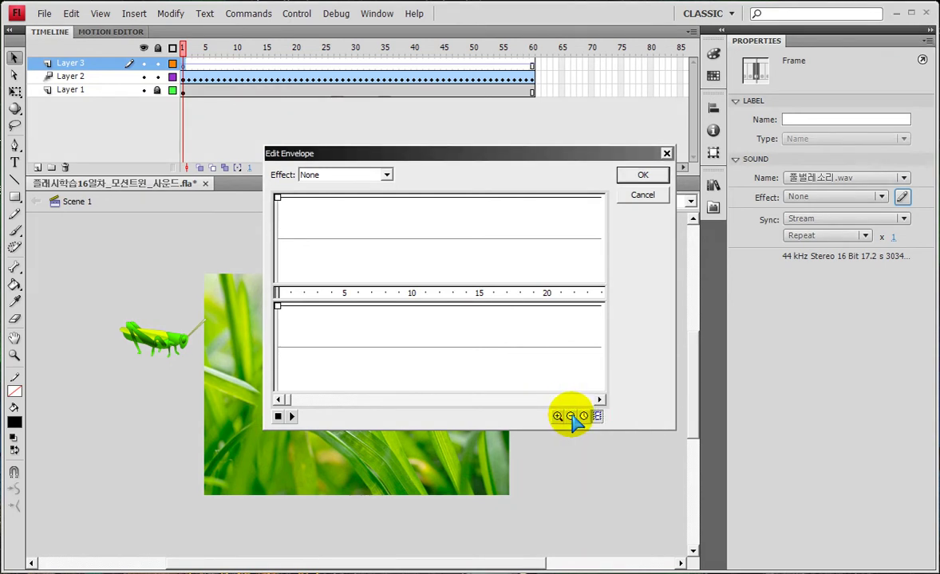
# - Zoom the sound envelope out until the whole waveform fits in view, and examine where the silence and sound lie
pyautogui.click(571, 416)
pyautogui.click(571, 415)
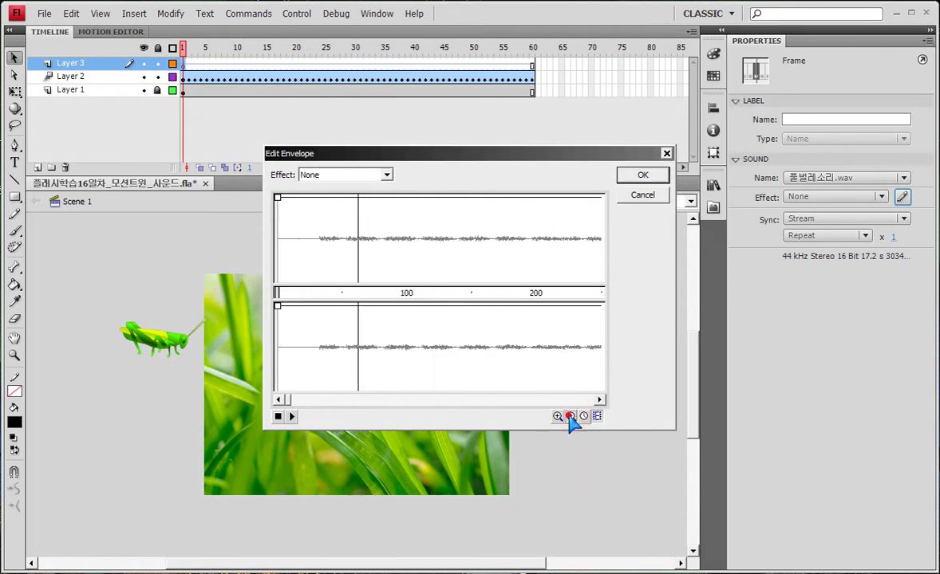
pyautogui.click(571, 416)
pyautogui.click(571, 416)
pyautogui.click(571, 416)
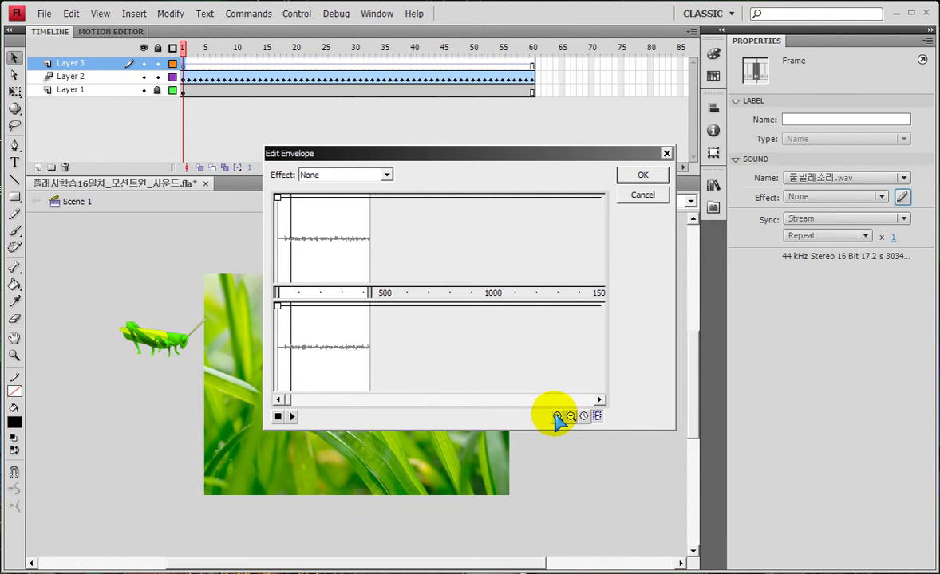
pyautogui.click(557, 415)
pyautogui.click(559, 415)
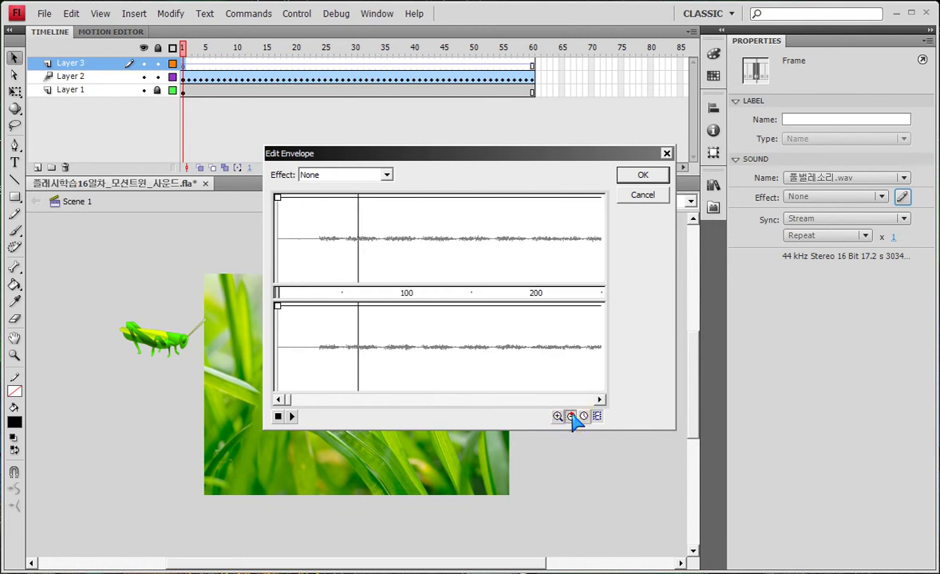
pyautogui.click(571, 416)
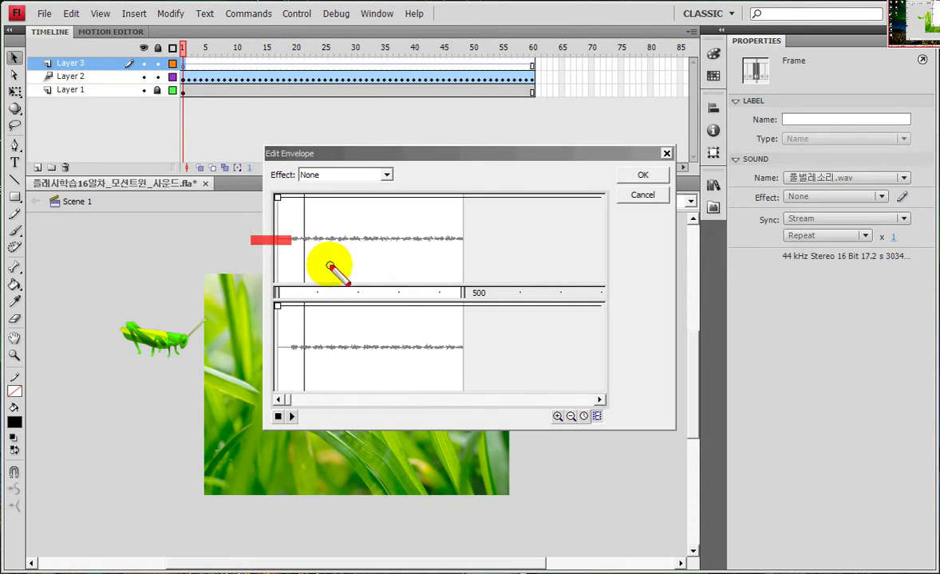
pyautogui.moveTo(297, 200); pyautogui.dragTo(358, 391)
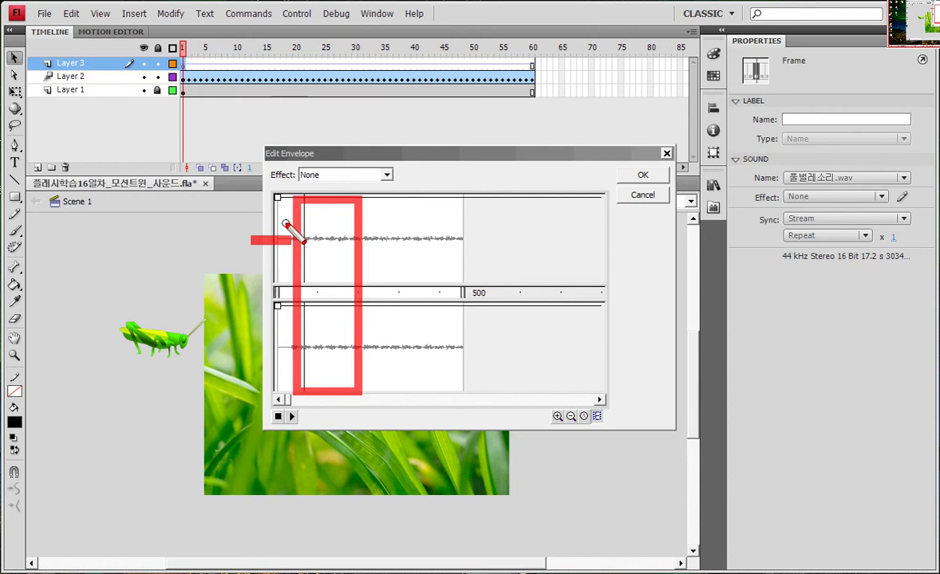
pyautogui.moveTo(295, 162)
pyautogui.mouseDown()
pyautogui.moveTo(287, 77)
pyautogui.moveTo(317, 203)
pyautogui.moveTo(336, 206)
pyautogui.moveTo(330, 62)
pyautogui.mouseUp()
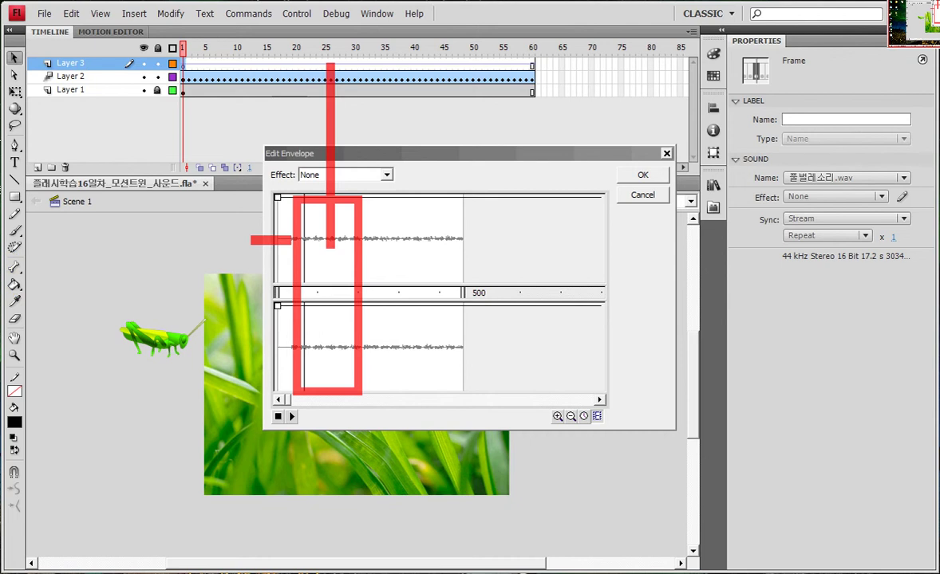
pyautogui.press('Escape')
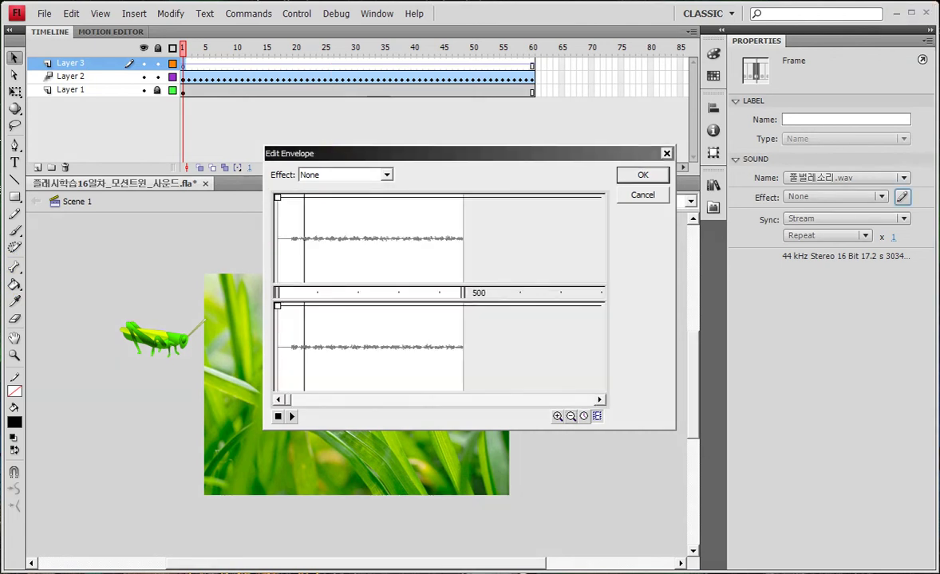
pyautogui.moveTo(253, 276)
pyautogui.mouseDown()
pyautogui.moveTo(313, 304)
pyautogui.moveTo(496, 309)
pyautogui.mouseUp()
pyautogui.moveTo(326, 284)
pyautogui.mouseDown()
pyautogui.moveTo(414, 319)
pyautogui.moveTo(406, 303)
pyautogui.mouseUp()
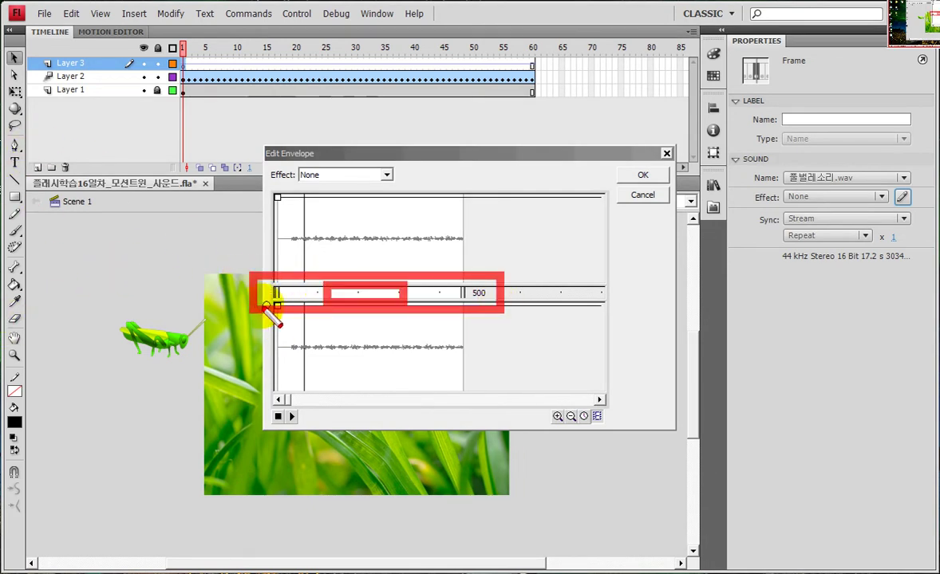
pyautogui.moveTo(279, 307)
pyautogui.mouseDown()
pyautogui.moveTo(420, 312)
pyautogui.moveTo(470, 289)
pyautogui.mouseUp()
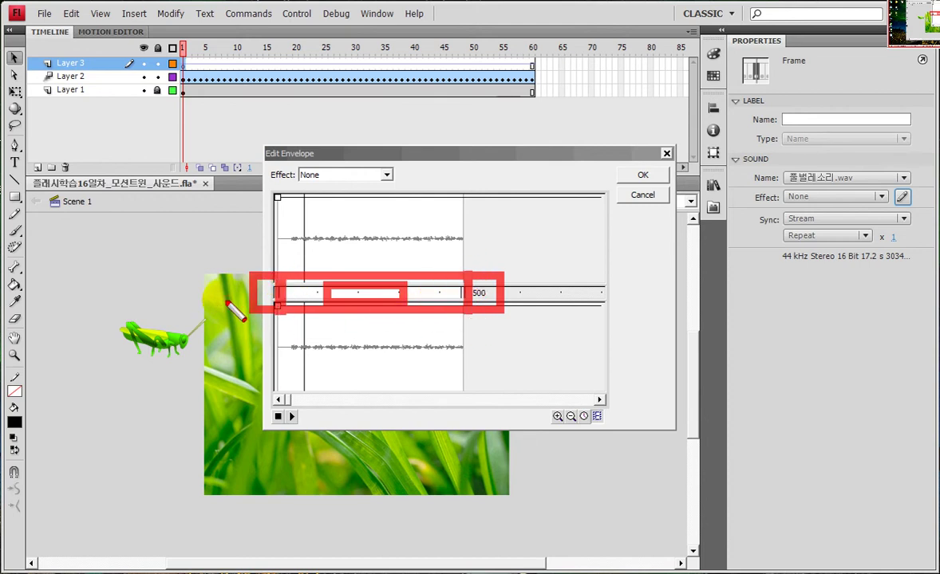
pyautogui.press('Escape')
# - Trim the sound in the envelope to start just after the opening silence and end shortly before the waveform's midpoint, and apply the edit
pyautogui.moveTo(278, 295); pyautogui.dragTo(308, 297)
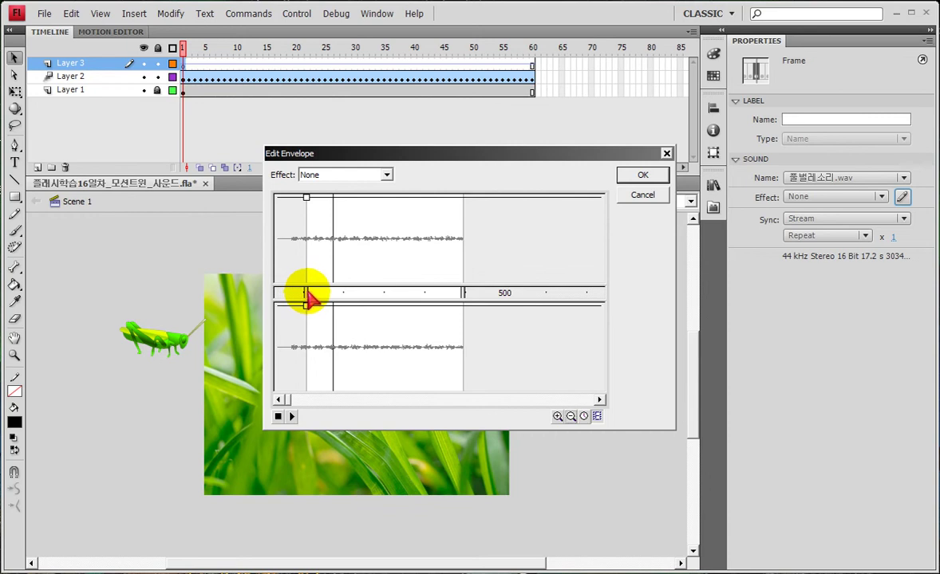
pyautogui.moveTo(300, 293); pyautogui.dragTo(301, 292)
pyautogui.moveTo(462, 292); pyautogui.dragTo(413, 297)
pyautogui.moveTo(303, 294); pyautogui.dragTo(292, 292)
pyautogui.moveTo(410, 293); pyautogui.dragTo(359, 294)
pyautogui.click(369, 294)
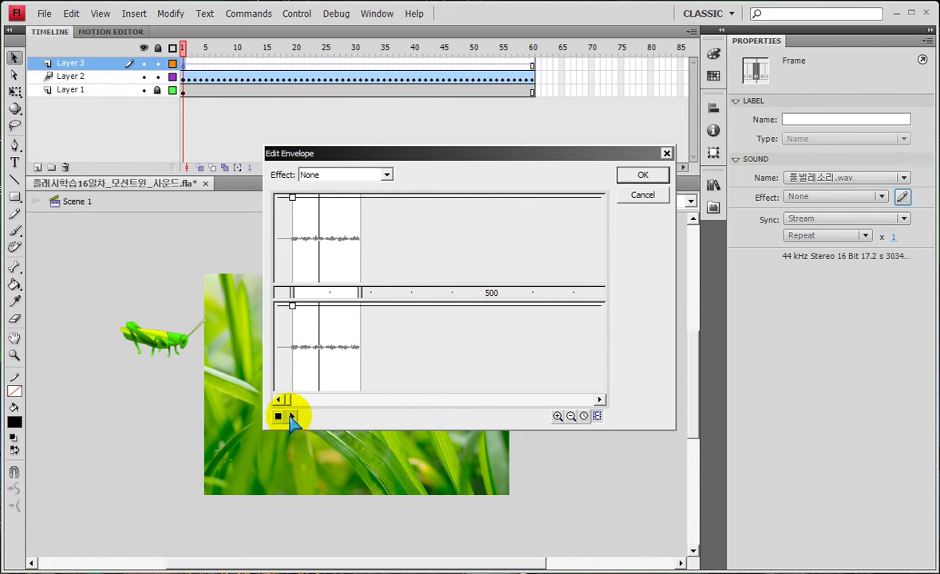
pyautogui.click(641, 175)
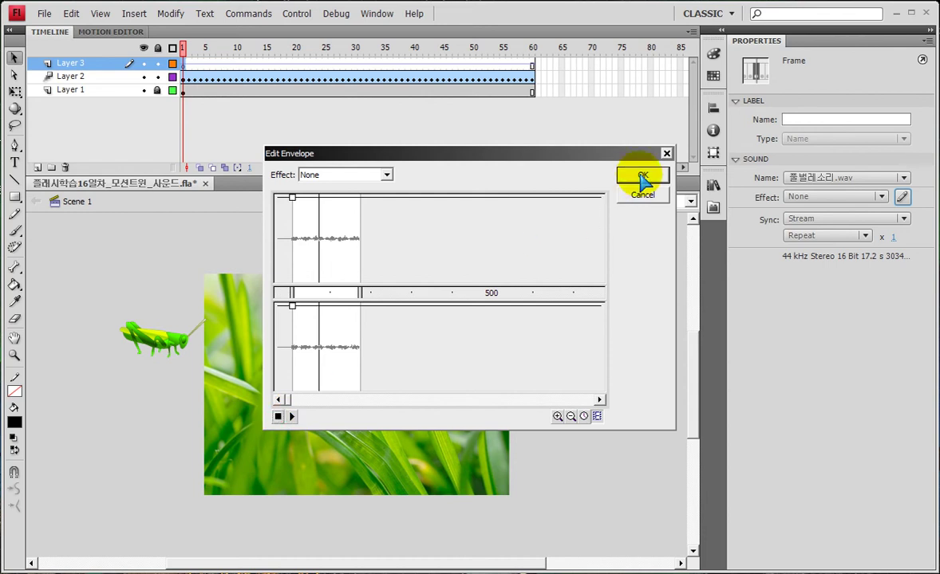
# - Apply the trimmed sound envelope and set the sync of Layer 3's sound to Event
pyautogui.click(643, 177)
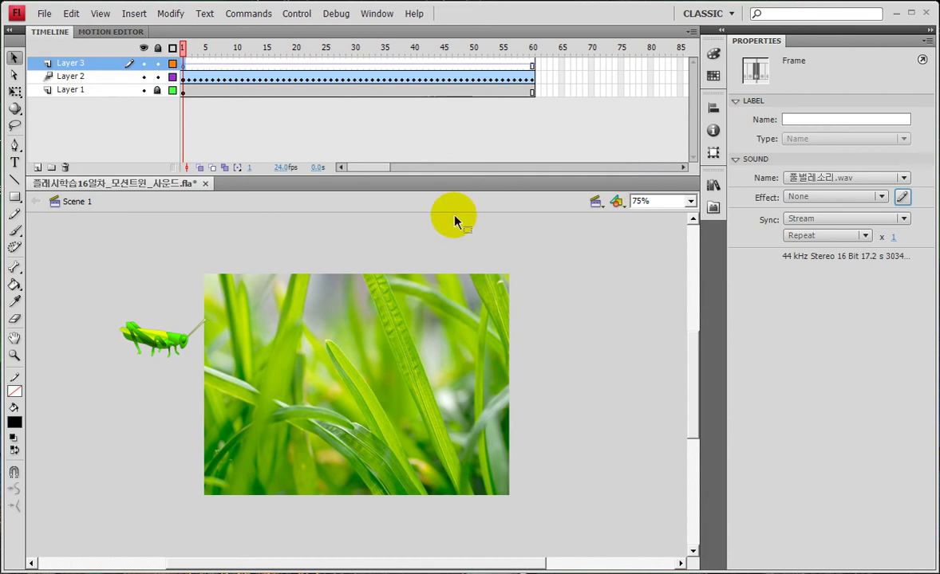
pyautogui.click(798, 218)
pyautogui.click(805, 233)
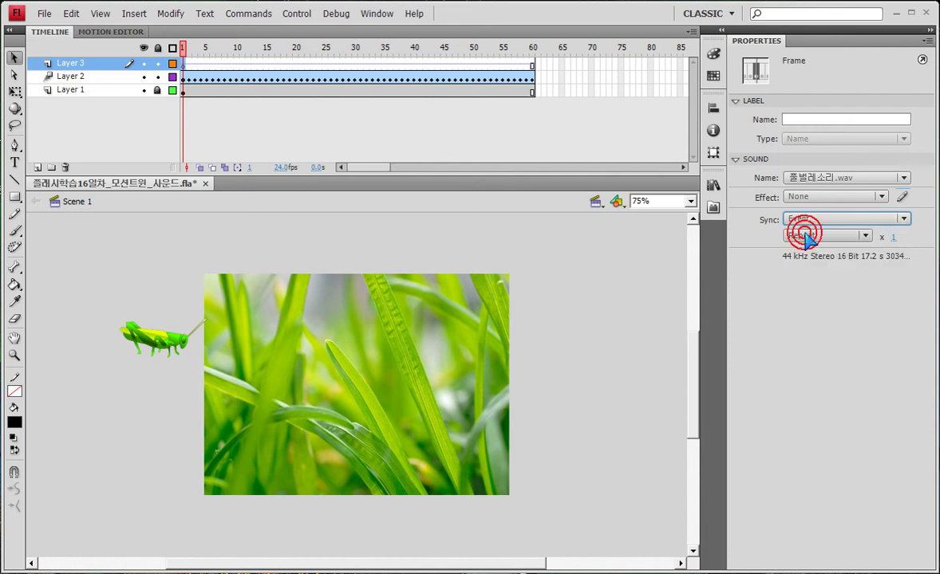
# - Examine the envelope of Layer 3's sound, first by choosing the Custom effect and again through direct envelope editing
pyautogui.click(879, 200)
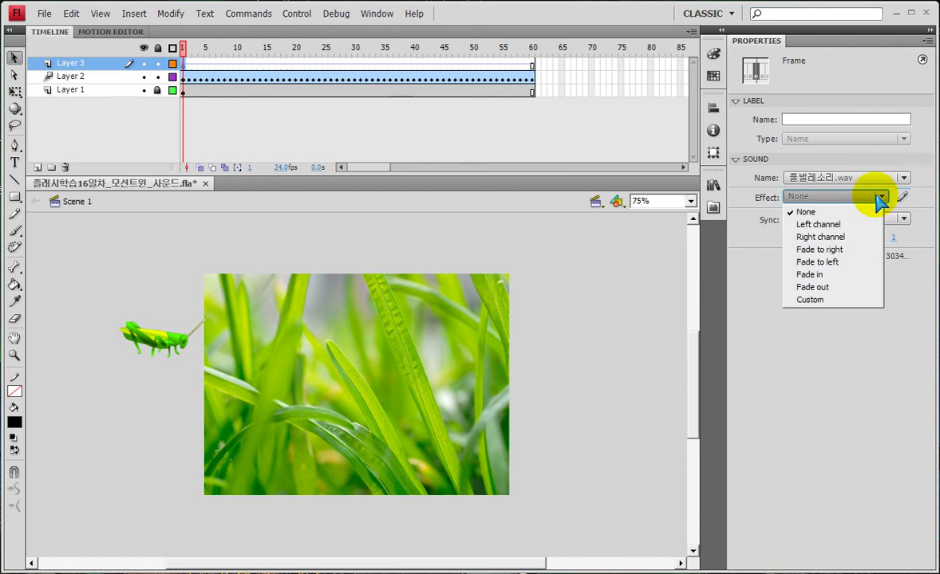
pyautogui.click(814, 300)
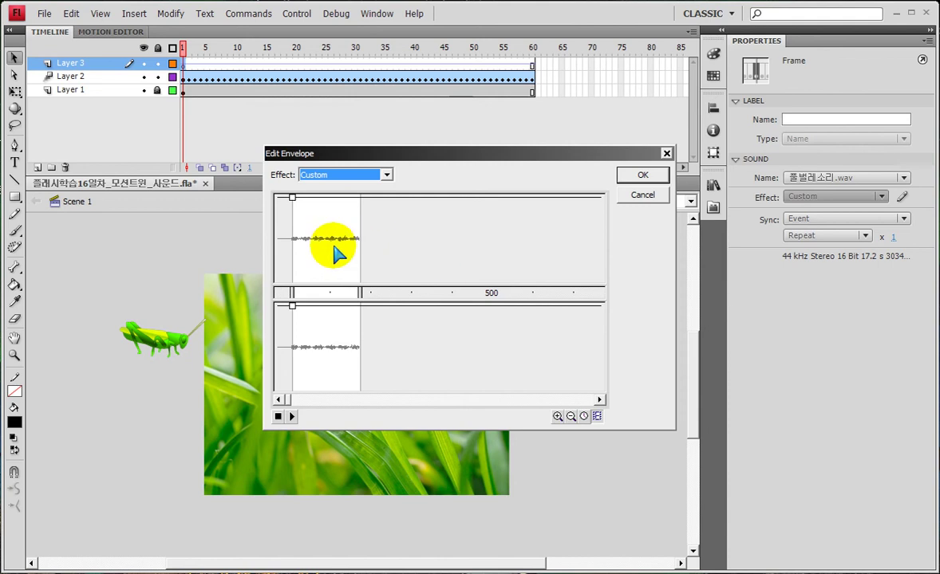
pyautogui.click(643, 174)
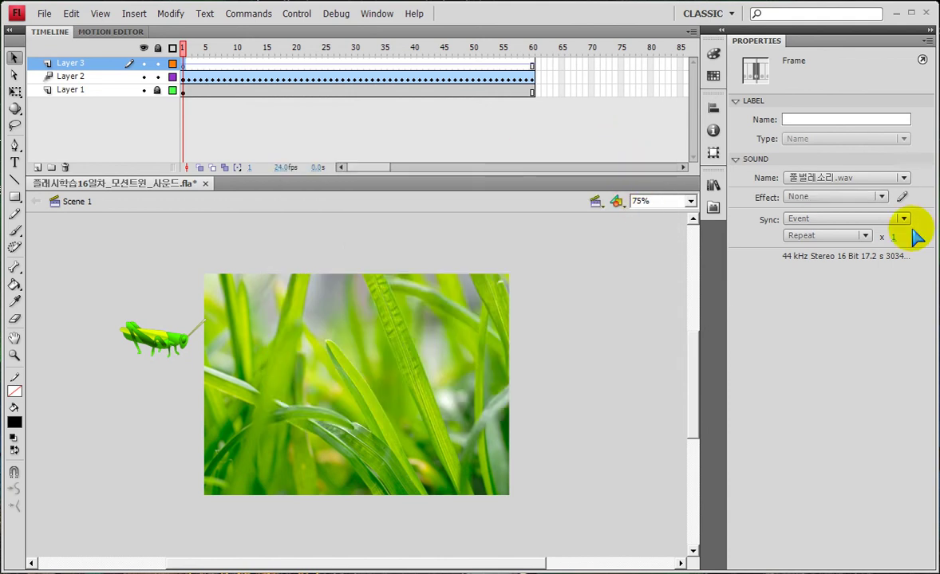
pyautogui.click(902, 197)
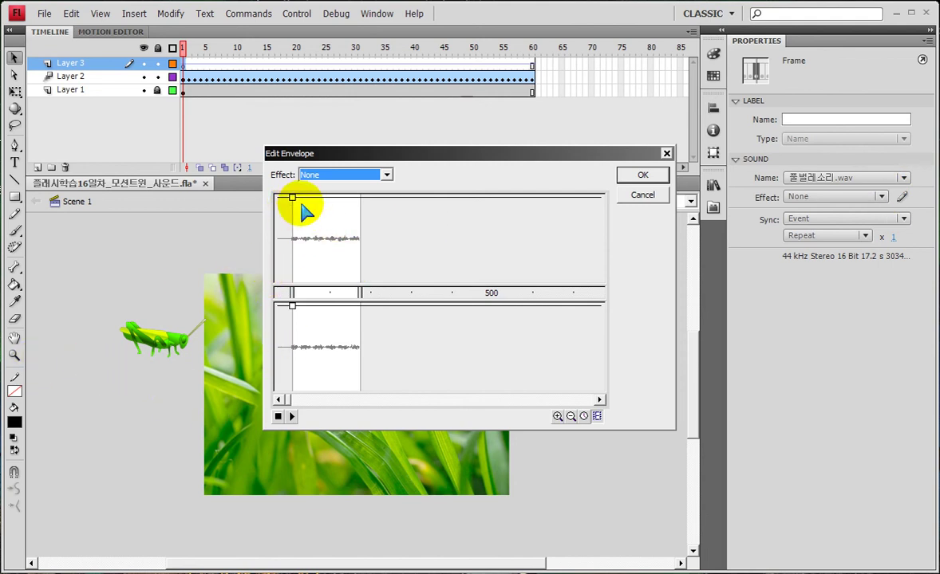
pyautogui.click(643, 177)
# - Play the animation in the timeline, and test the movie with the Event-synced sound from frame 1 of Layer 3
pyautogui.press('Return')
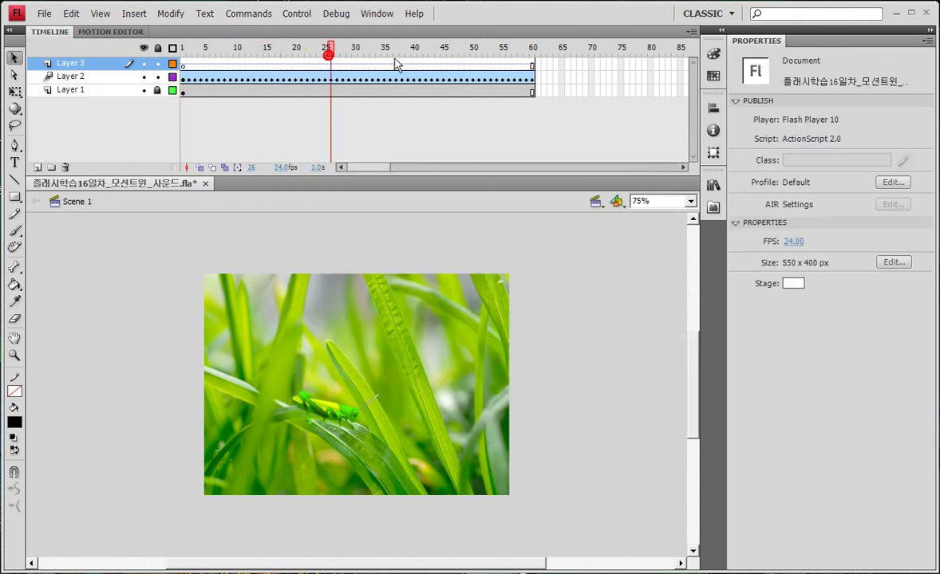
pyautogui.click(255, 66)
pyautogui.click(184, 67)
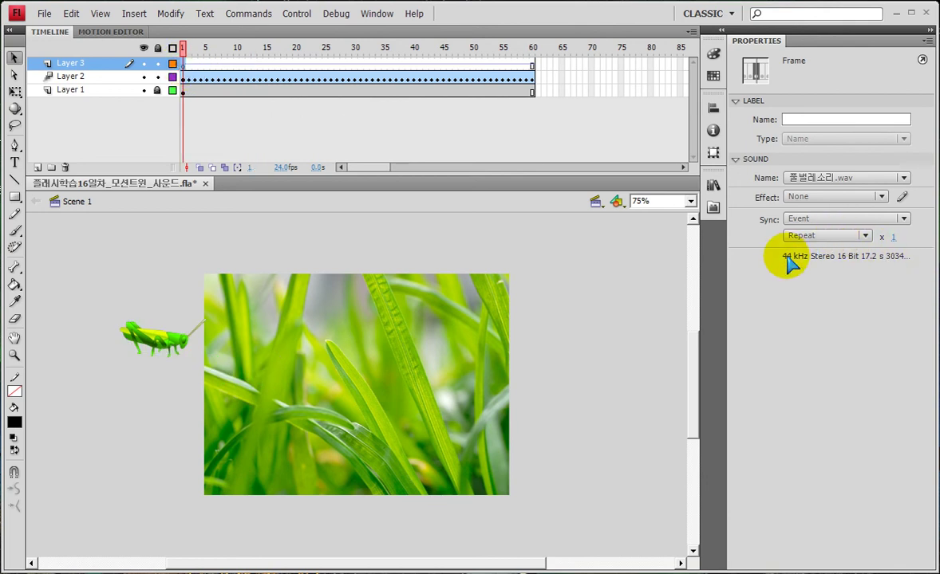
pyautogui.hotkey('ctrl', 'Return')
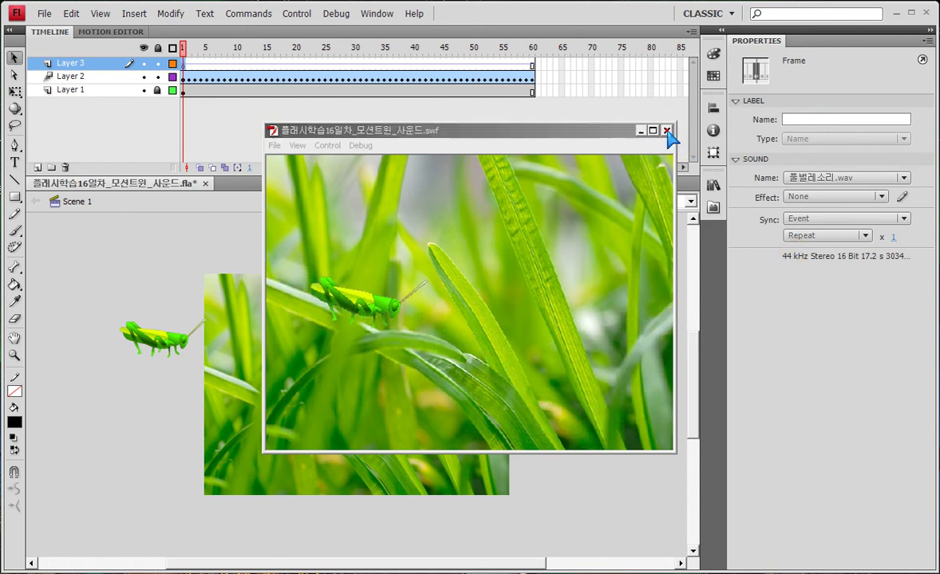
pyautogui.click(668, 132)
# - Set the sync of Layer 3's sound to Stream and test the movie for comparison
pyautogui.click(818, 217)
pyautogui.click(813, 275)
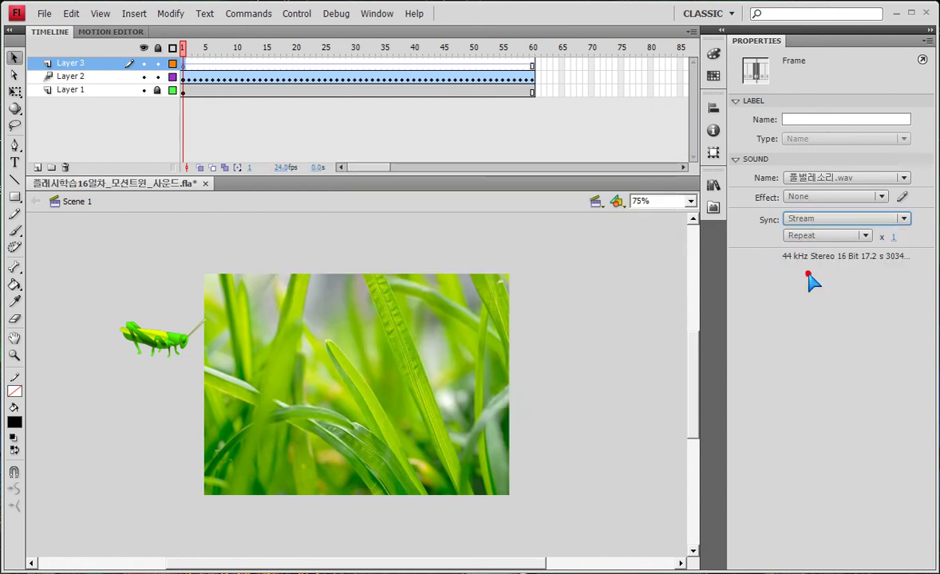
pyautogui.hotkey('ctrl', 'Return')
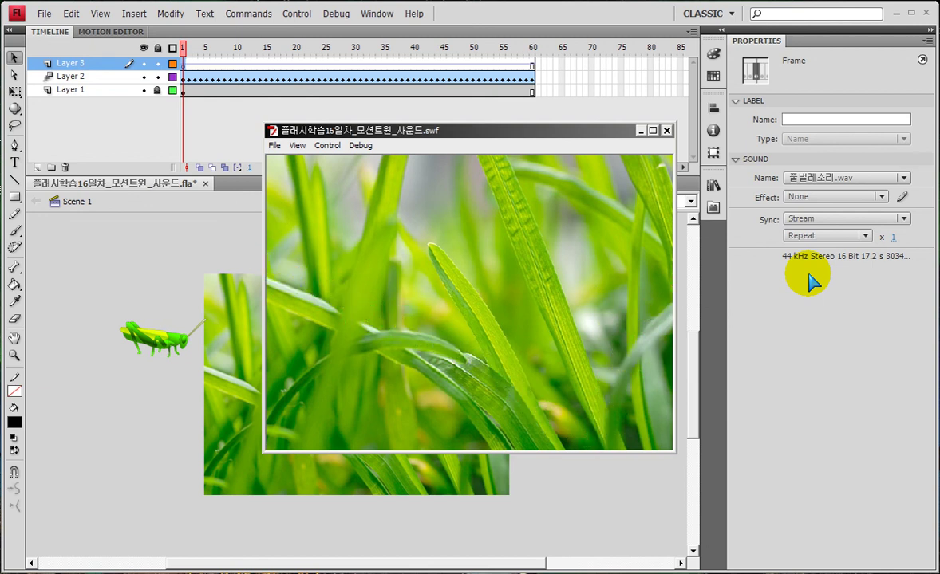
pyautogui.click(666, 131)
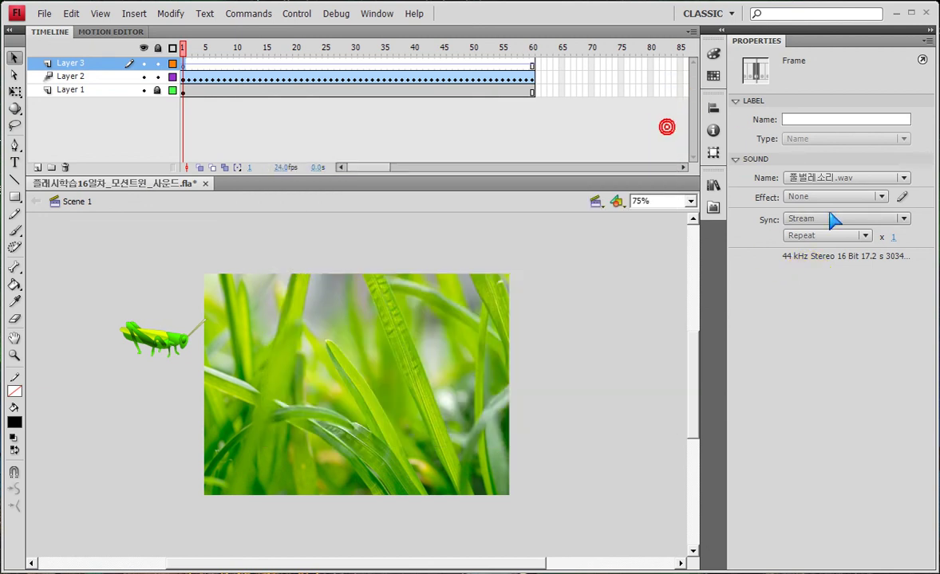
# - Switch the sync of Layer 3's sound back to Event and test the movie again
pyautogui.click(830, 218)
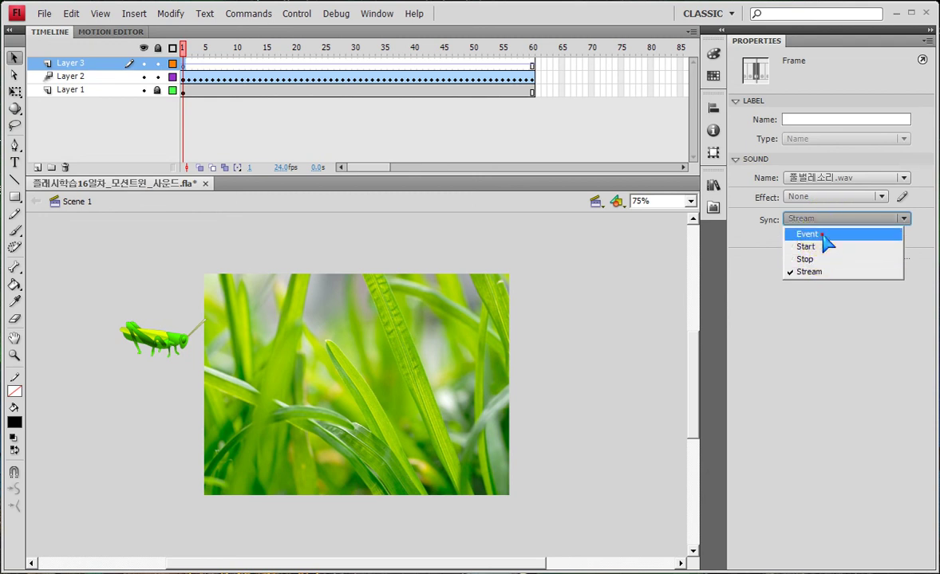
pyautogui.click(821, 234)
pyautogui.hotkey('ctrl', 'Return')
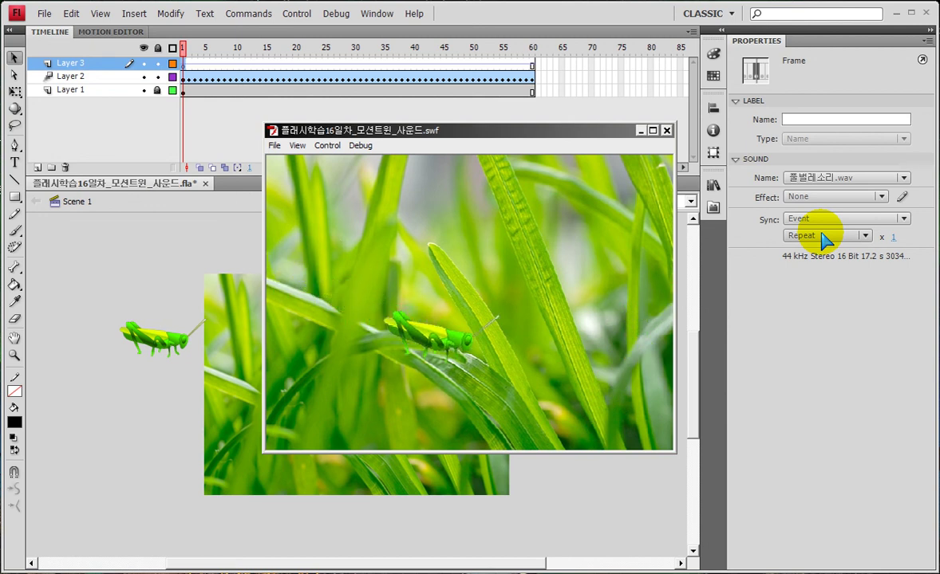
pyautogui.click(666, 130)
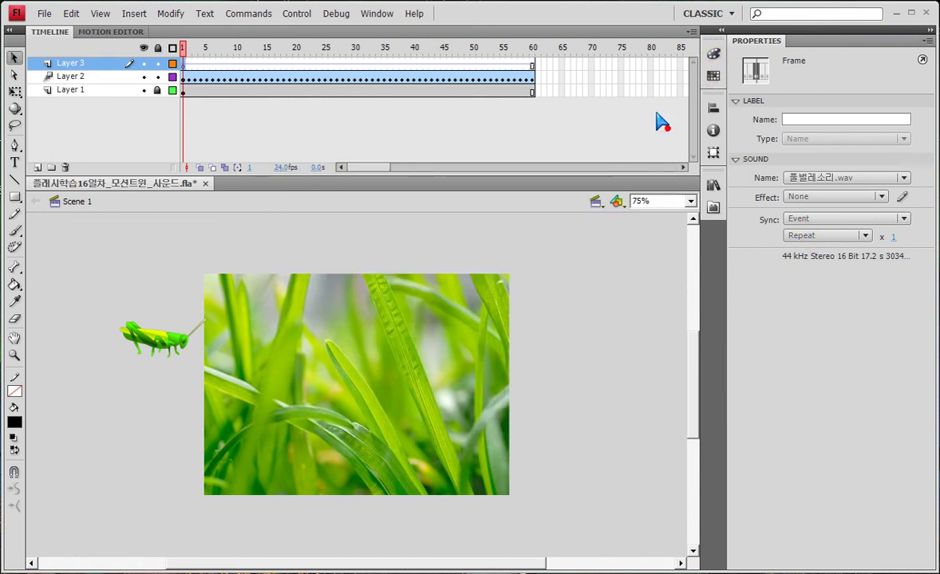